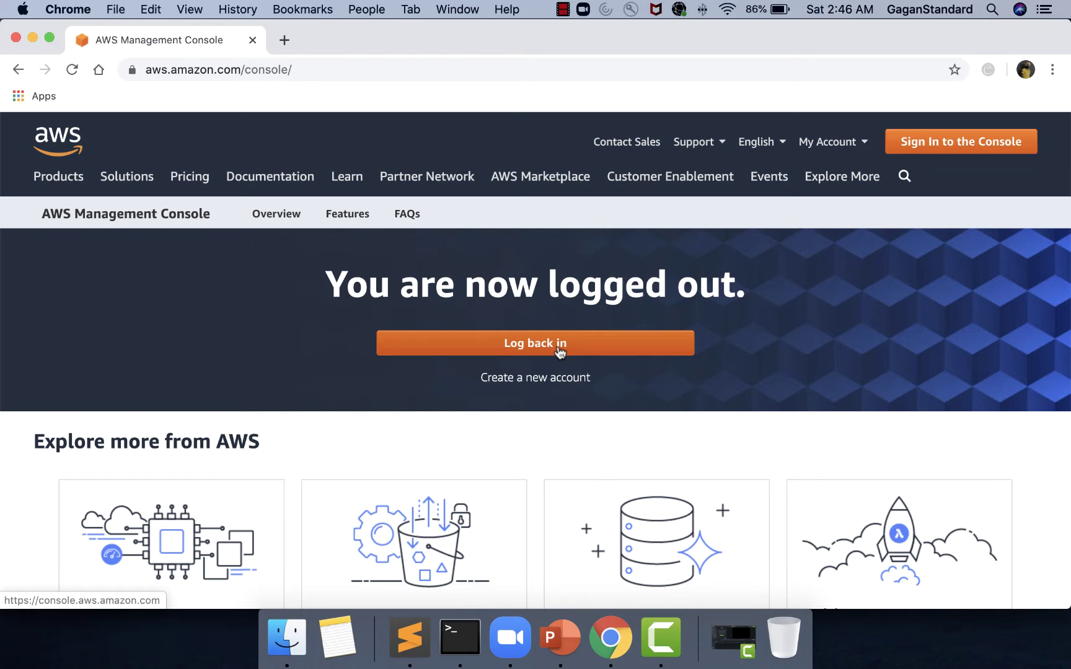
- Log back in to the AWS Management Console and open the EC2 service
left_click(559, 350)
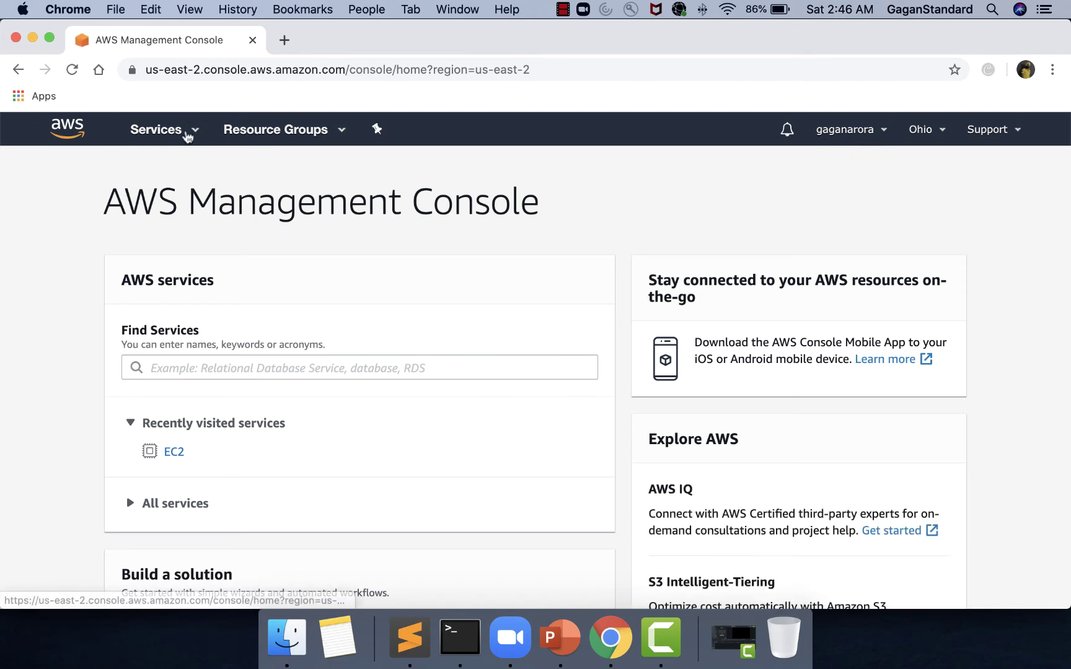
left_click(188, 132)
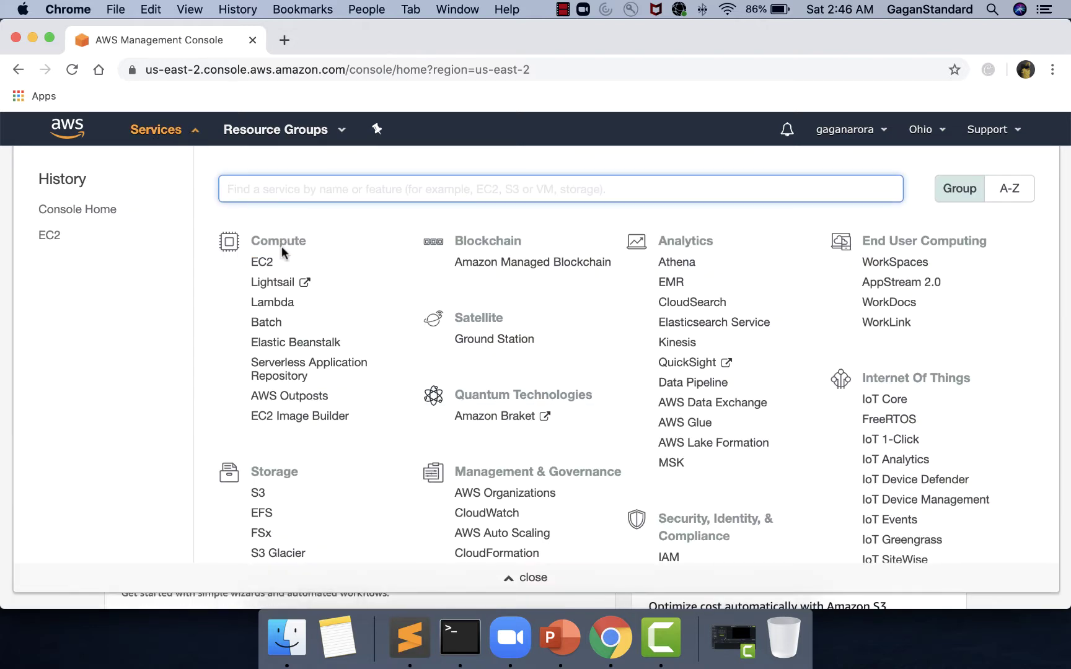
left_click(263, 265)
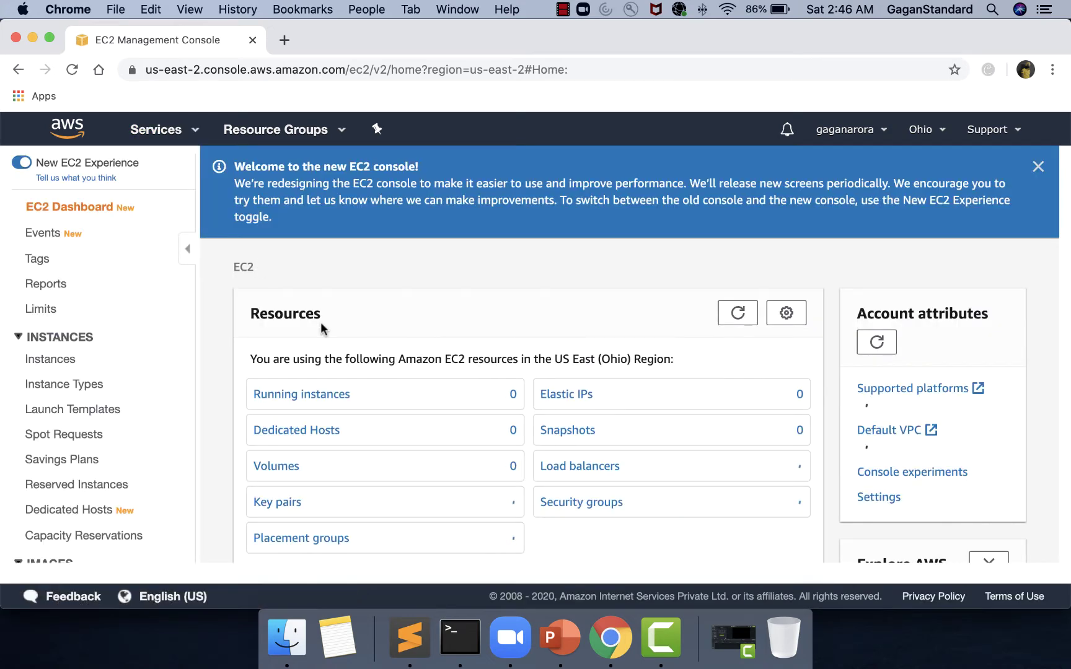
- Start the launch wizard for a new EC2 instance from the EC2 dashboard
scroll(322, 329, "down", 5)
scroll(321, 329, "down", 3)
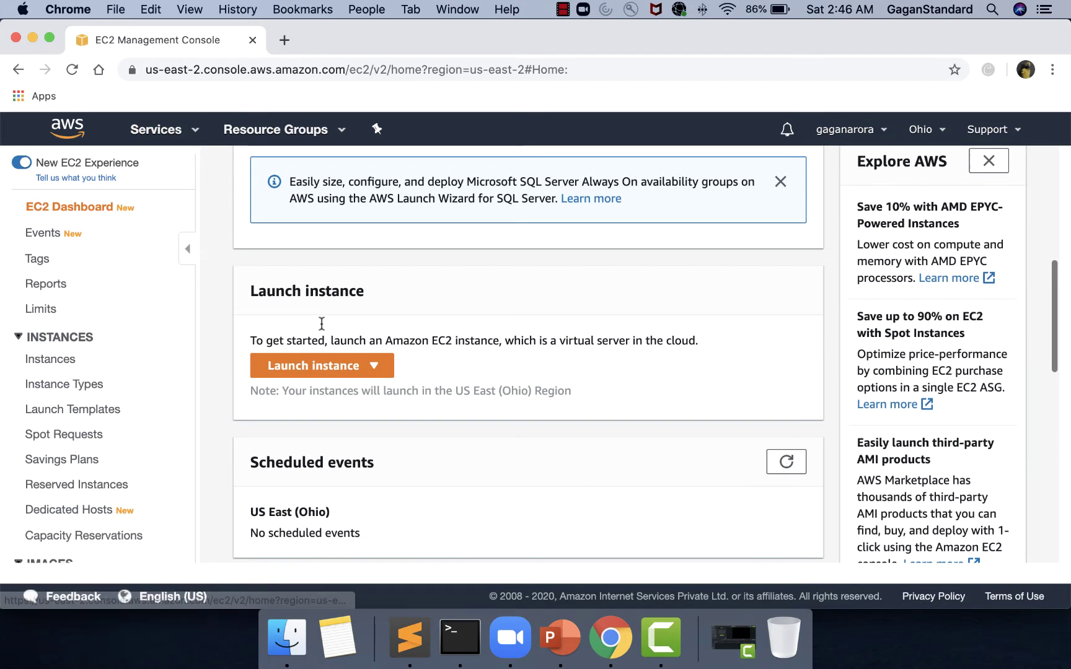
left_click(372, 369)
left_click(329, 390)
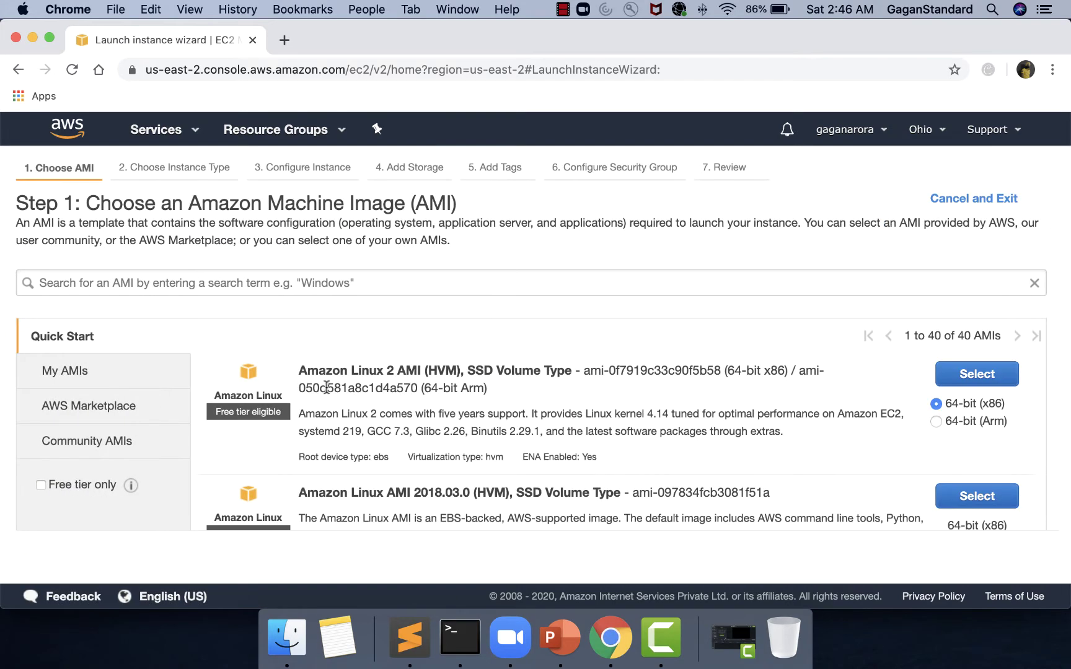
- Choose the free-tier-eligible Ubuntu Server 20.04 LTS (HVM), SSD Volume Type machine image for the instance
scroll(344, 375, "down", 10)
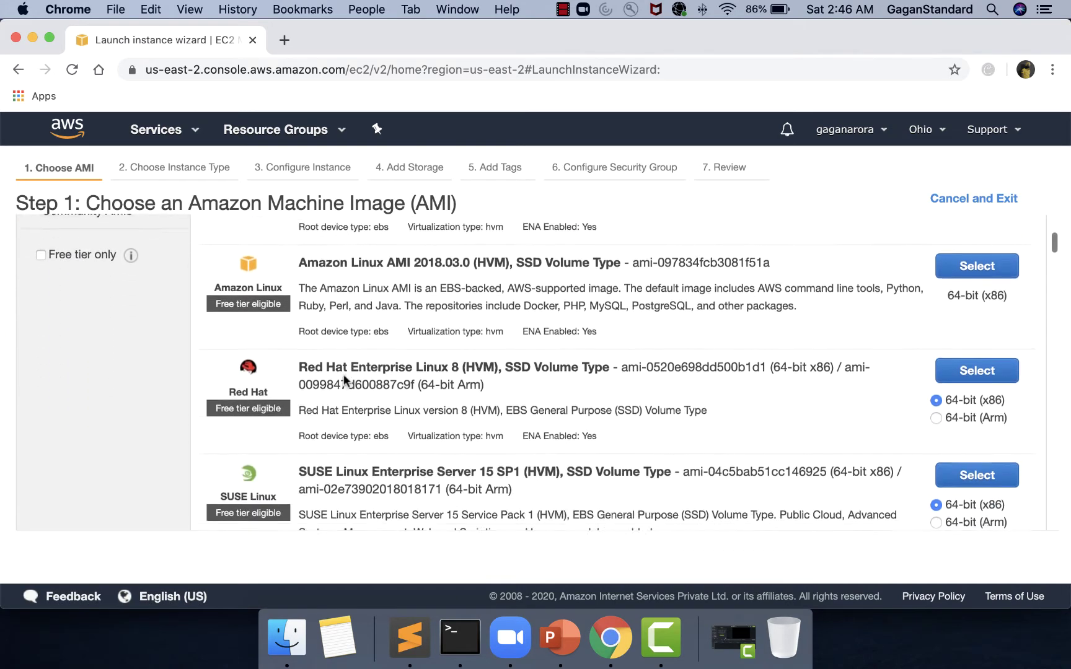
scroll(344, 375, "down", 1)
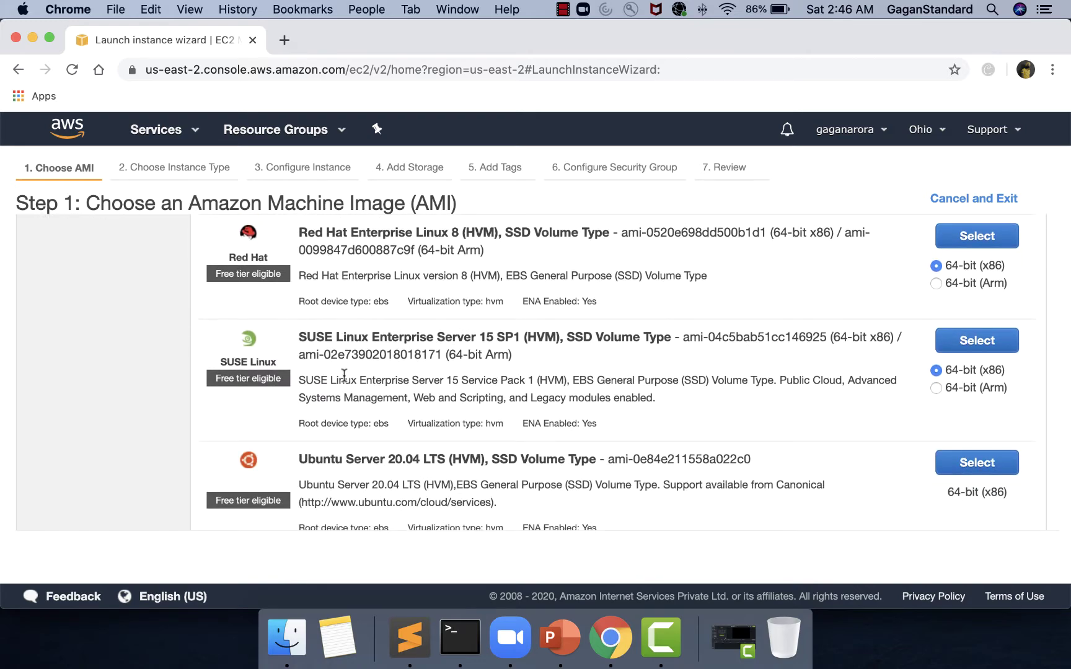
scroll(342, 376, "down", 4)
scroll(347, 372, "up", 15)
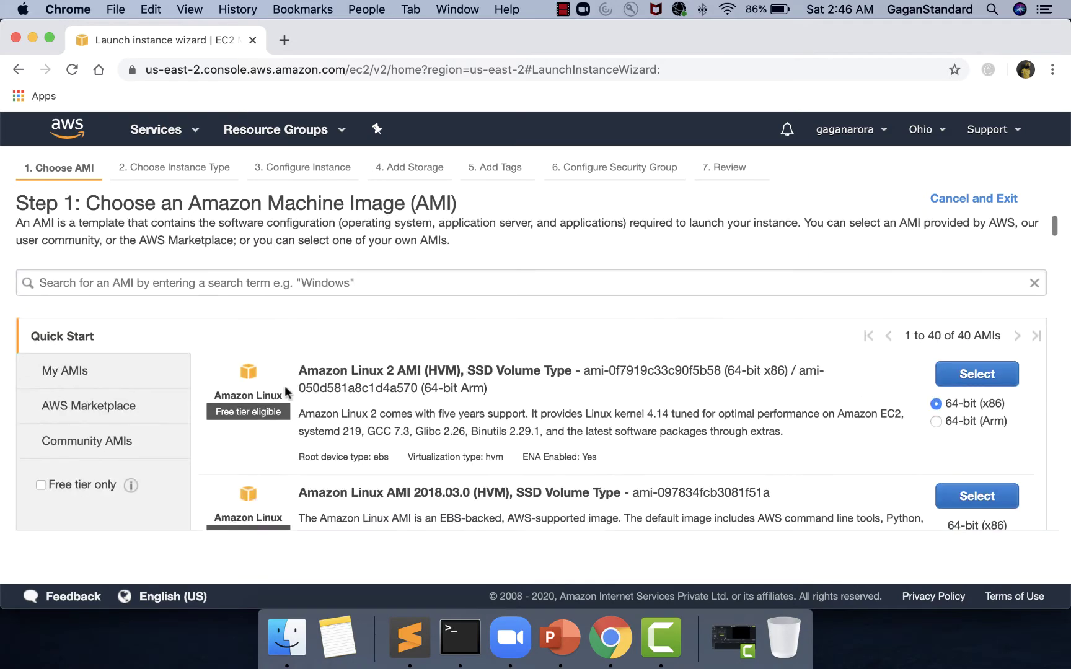
scroll(287, 392, "down", 4)
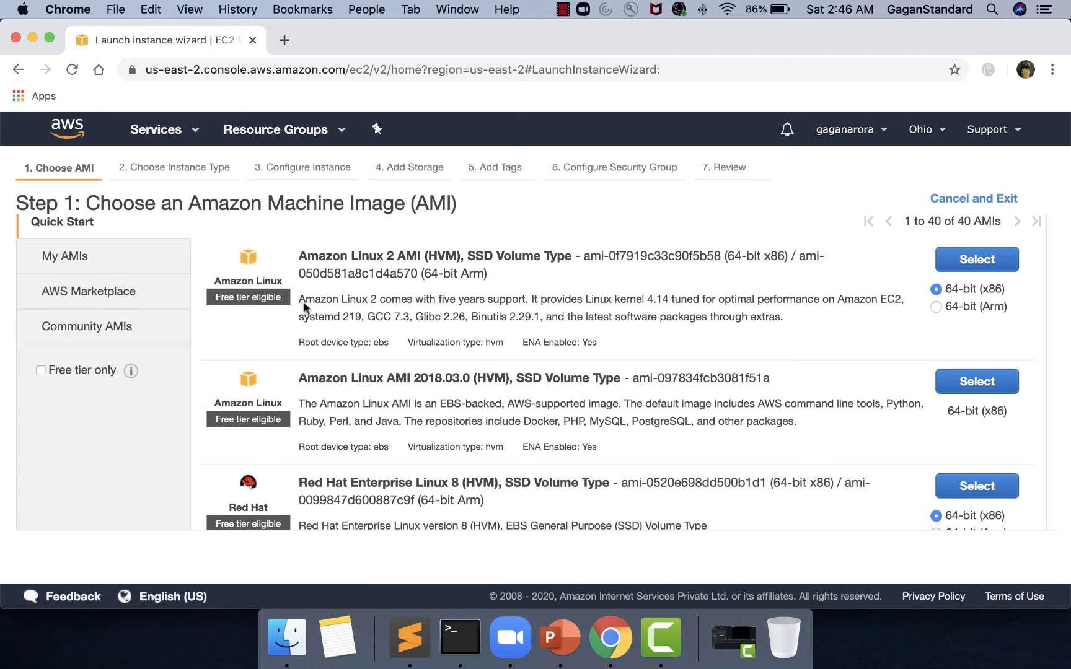
scroll(303, 302, "down", 9)
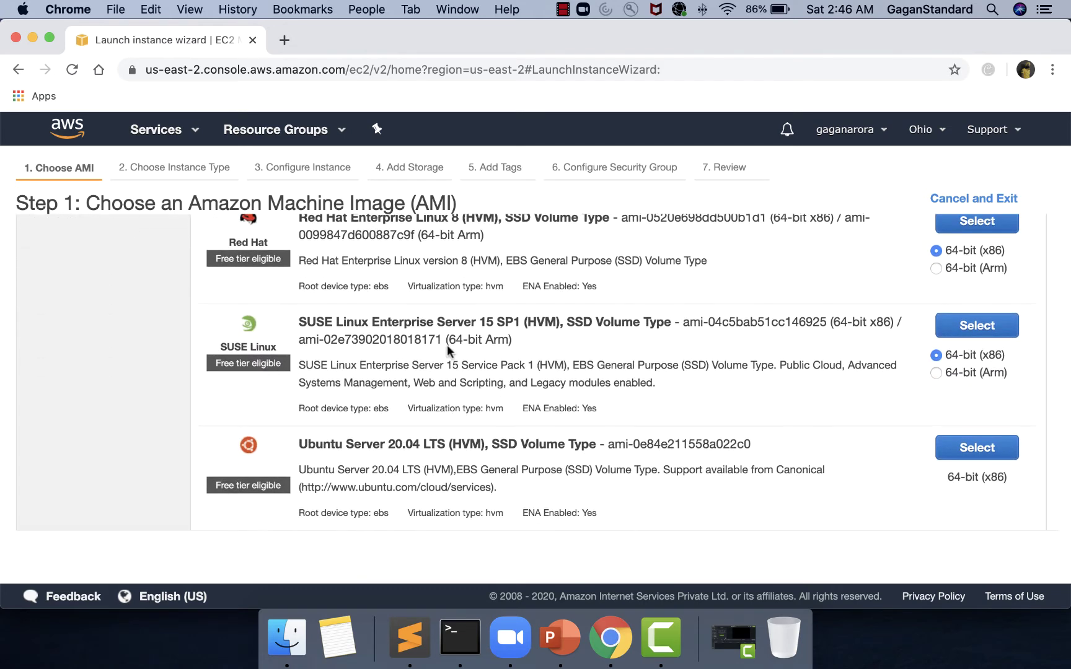
scroll(447, 345, "up", 7)
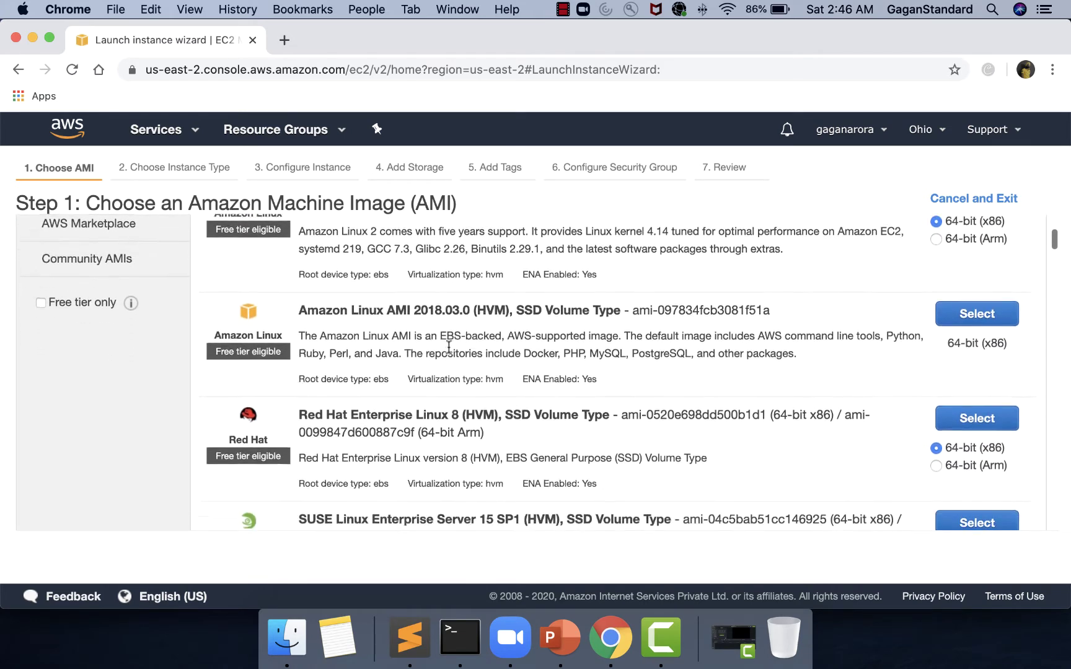
scroll(448, 347, "down", 1)
scroll(449, 347, "down", 6)
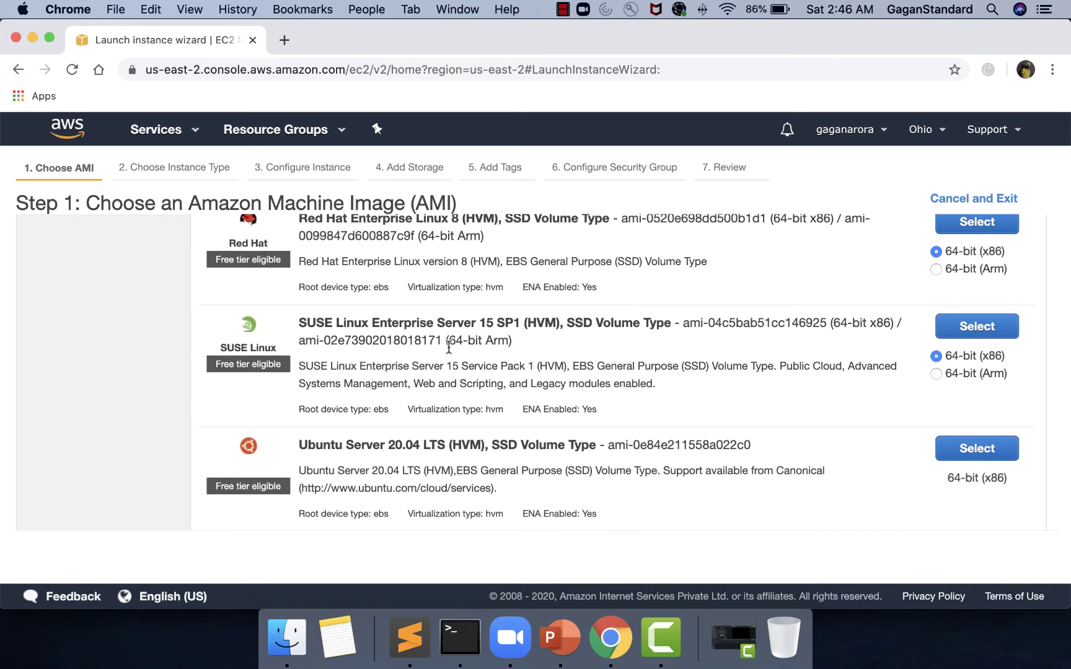
scroll(448, 346, "down", 2)
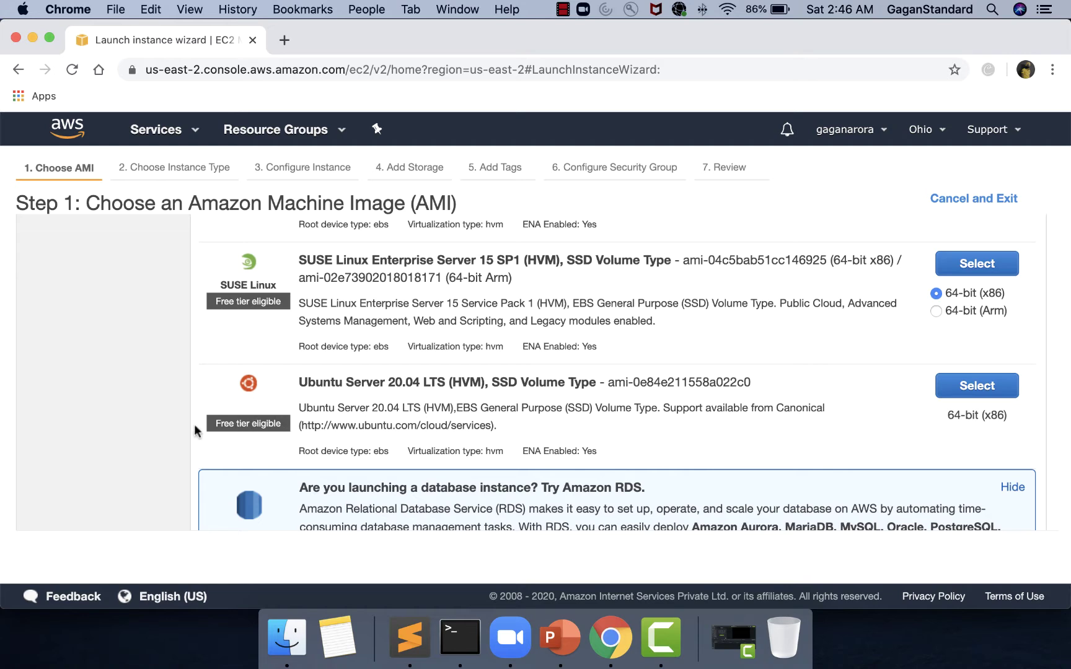
scroll(215, 425, "down", 1)
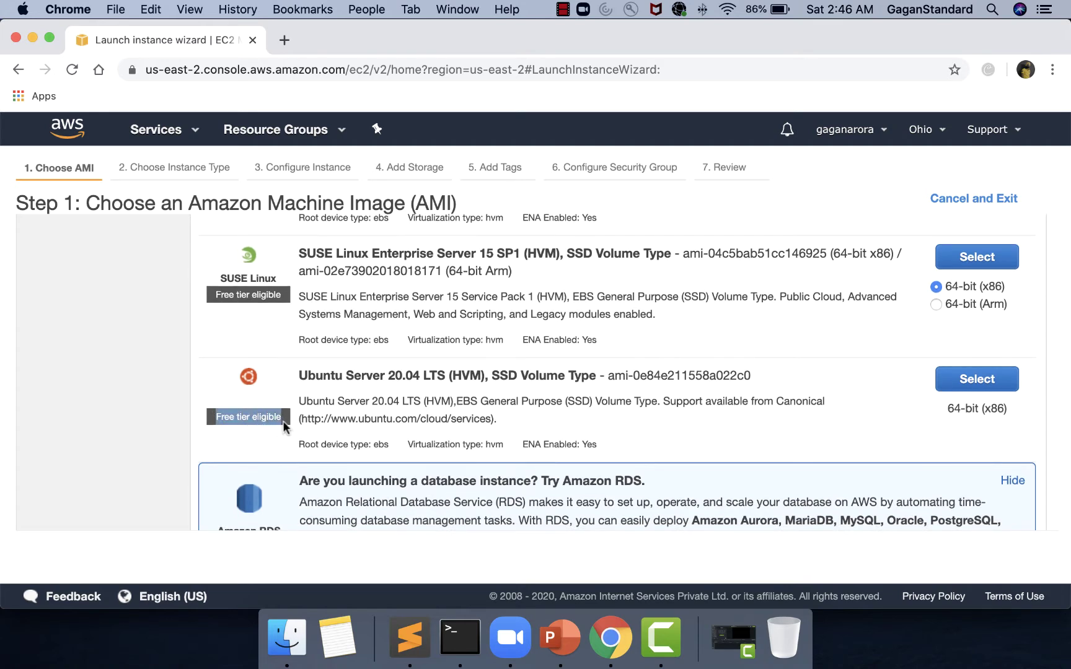
scroll(283, 421, "up", 1)
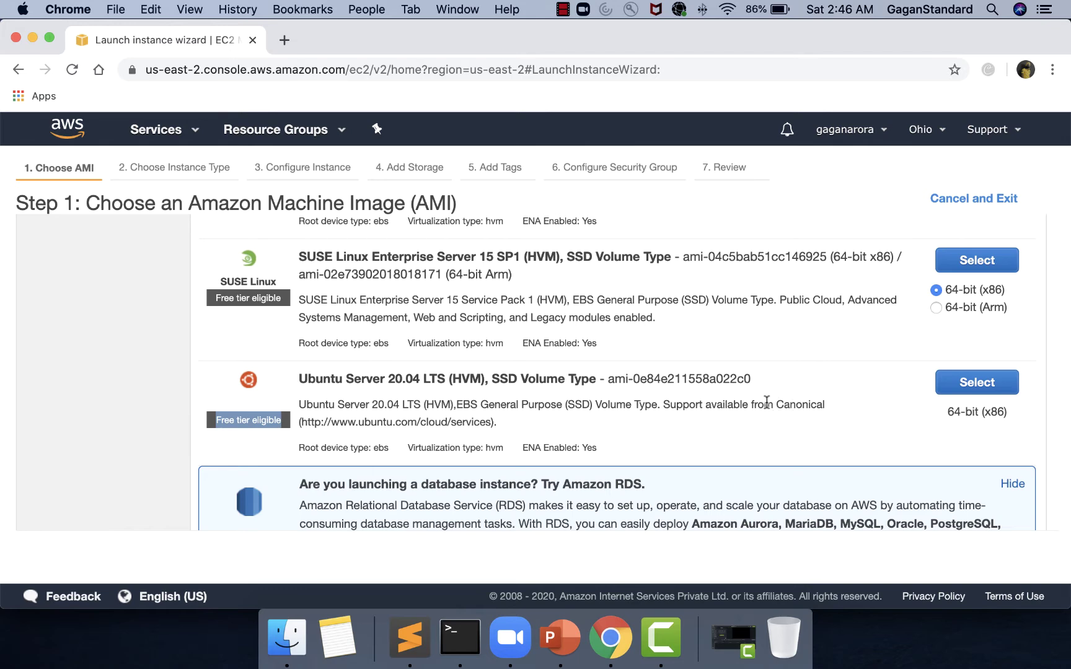
scroll(640, 419, "down", 5)
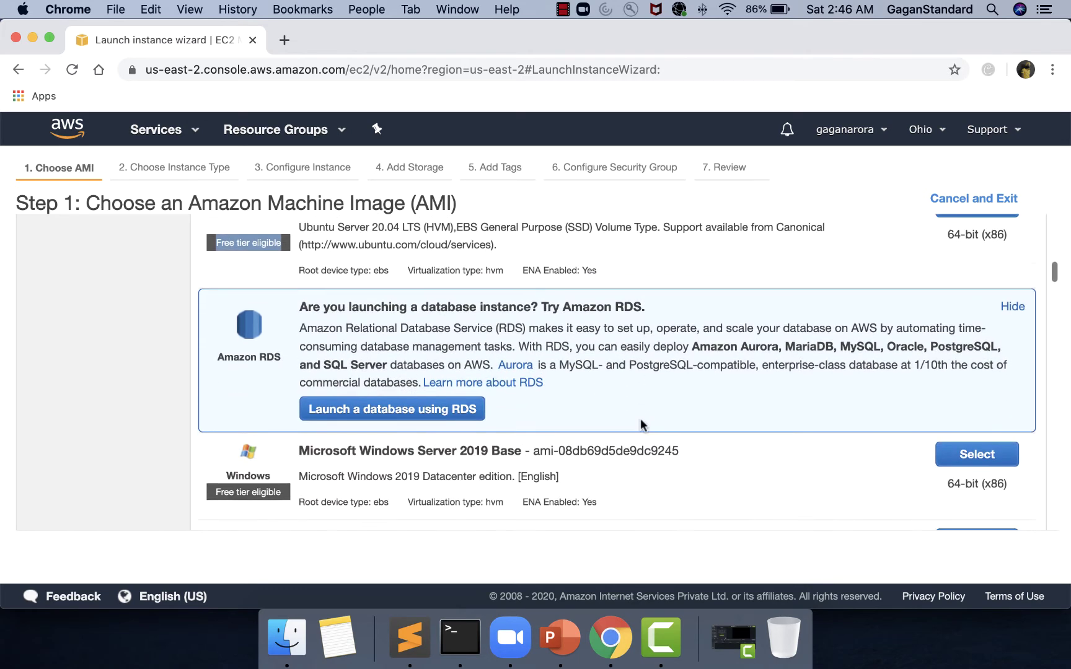
scroll(640, 418, "up", 3)
left_click(975, 283)
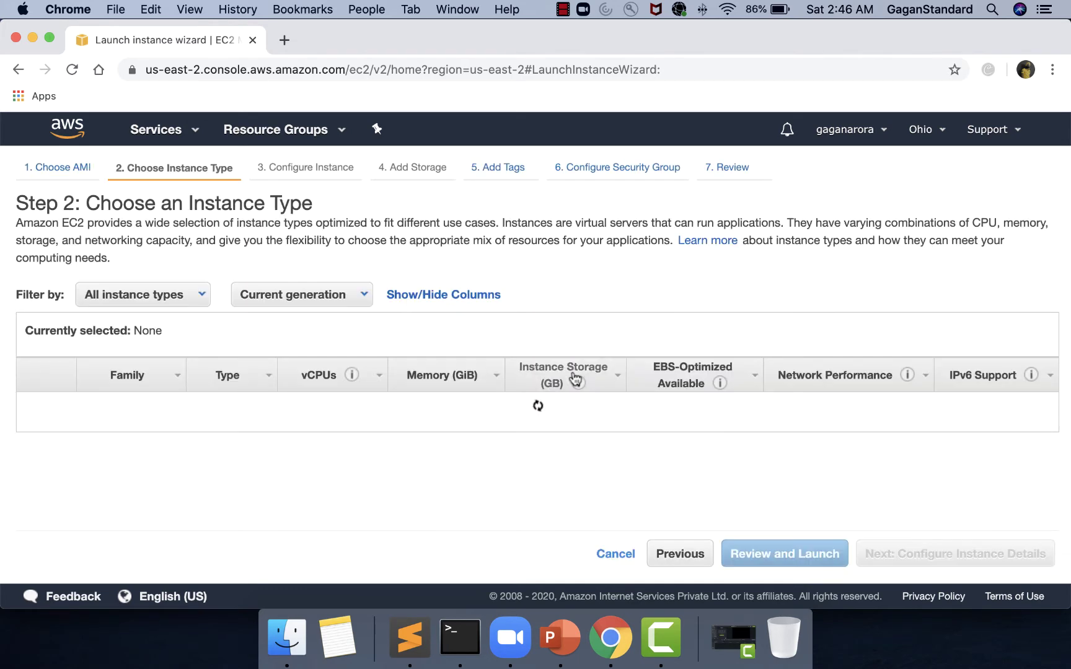
- Keep the free-tier-eligible t2.micro instance type and proceed to the instance details
scroll(572, 370, "down", 2)
scroll(572, 375, "down", 1)
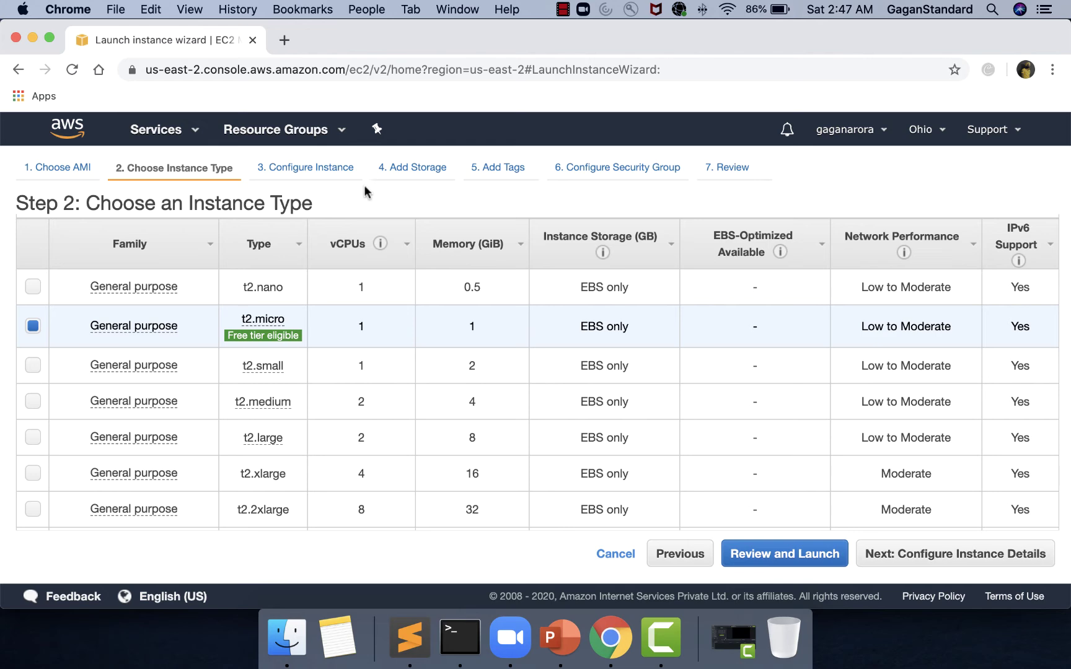
mouse_move(246, 339)
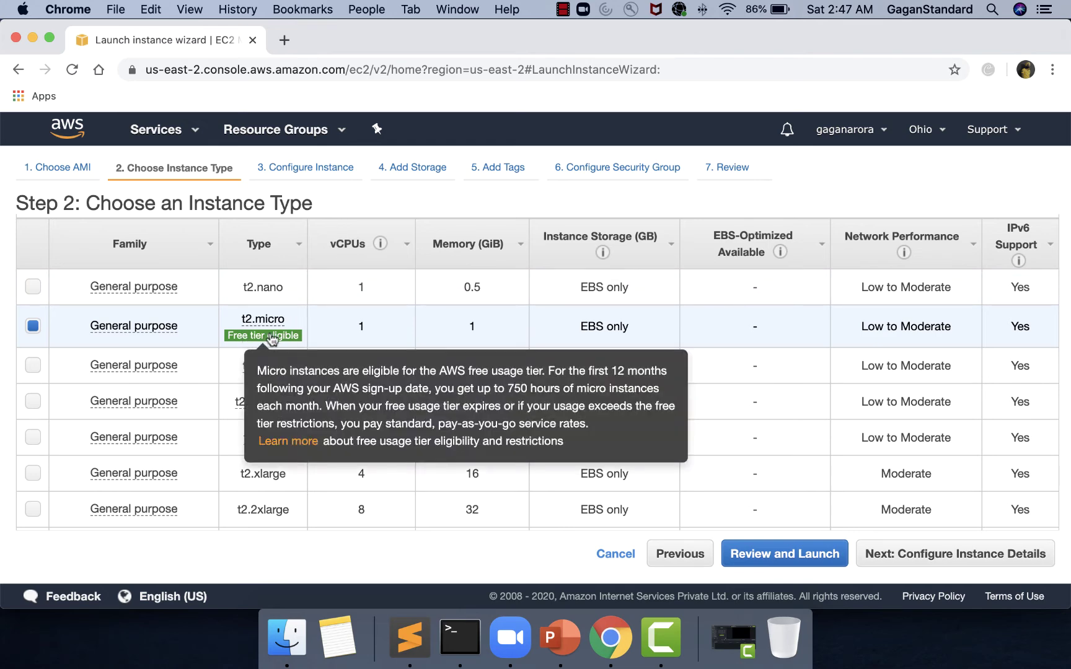
left_click(946, 558)
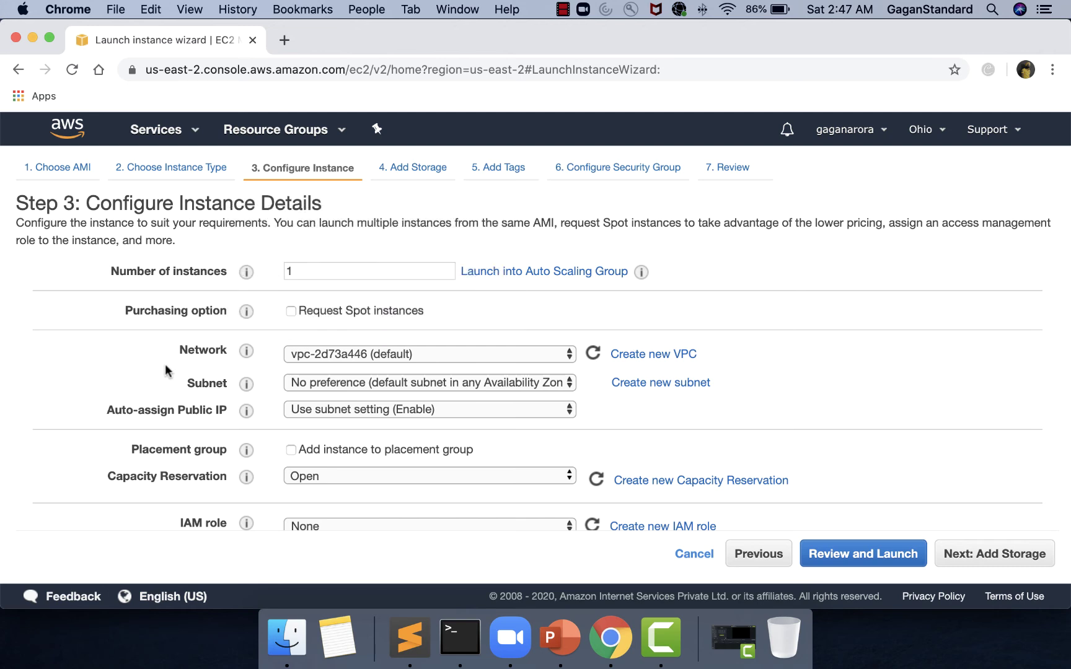
- Accept the default instance details, storage and tag settings, and proceed to the security group configuration
scroll(173, 365, "down", 3)
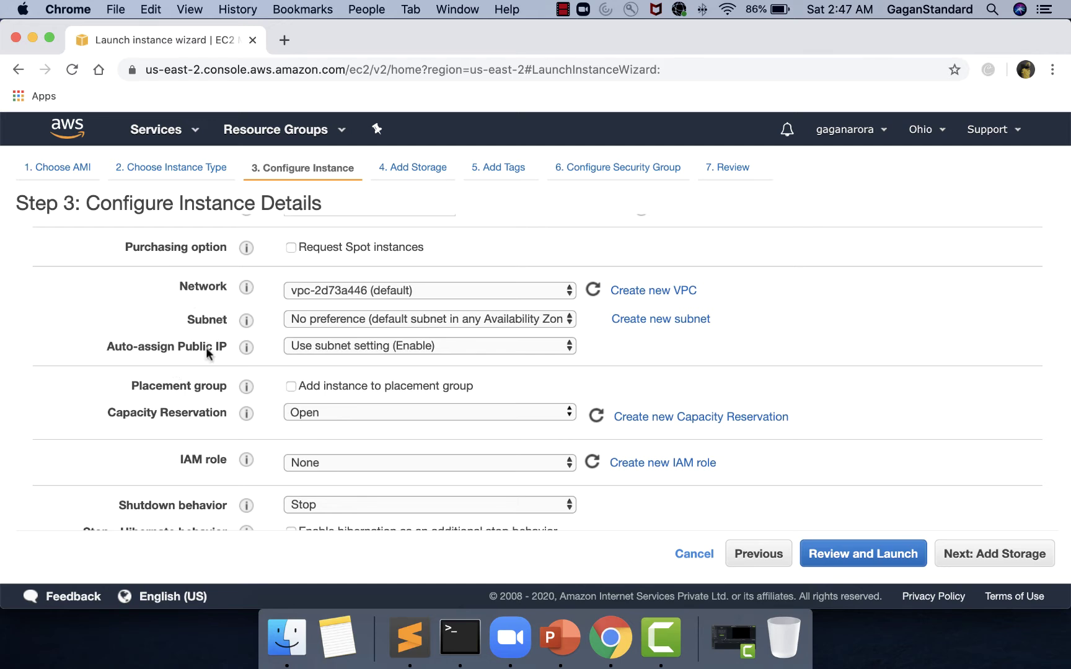
scroll(558, 403, "down", 3)
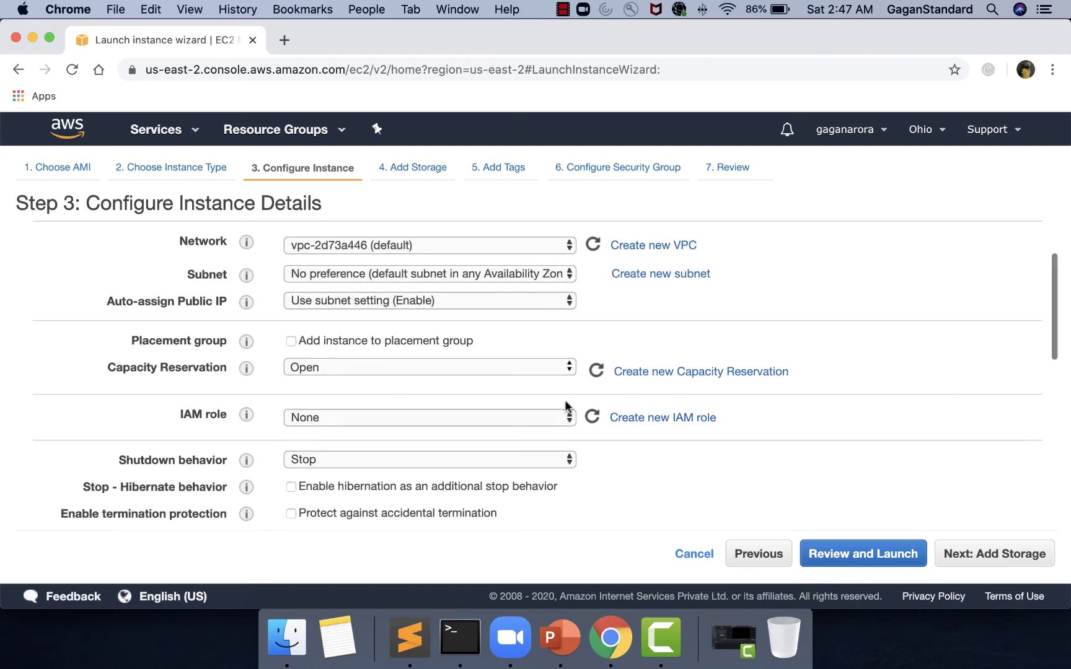
left_click(970, 559)
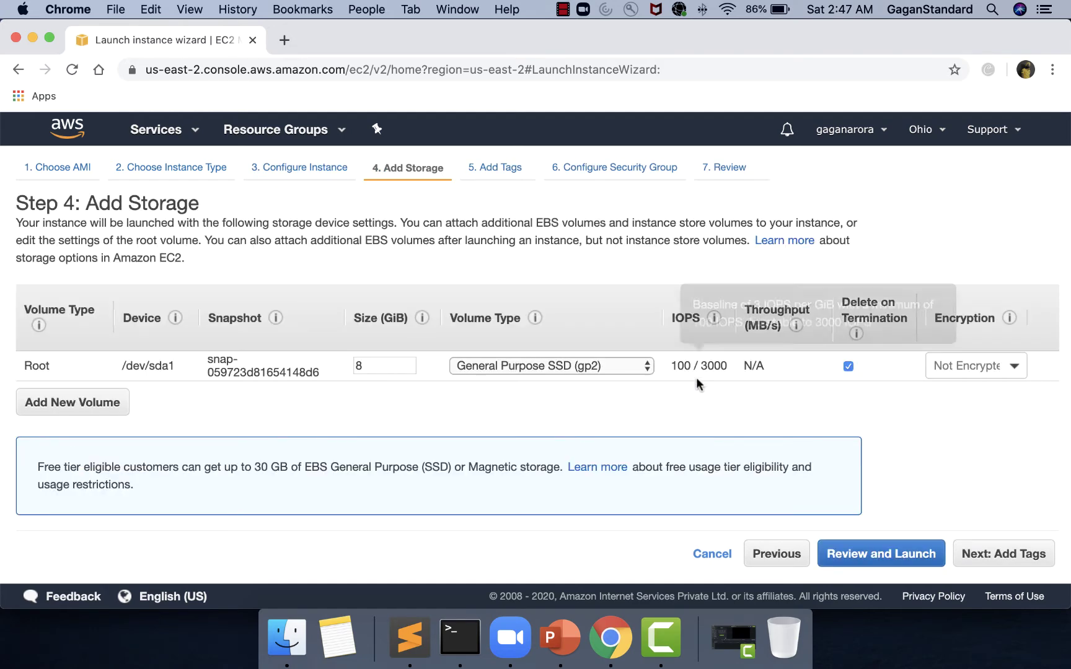
left_click(994, 554)
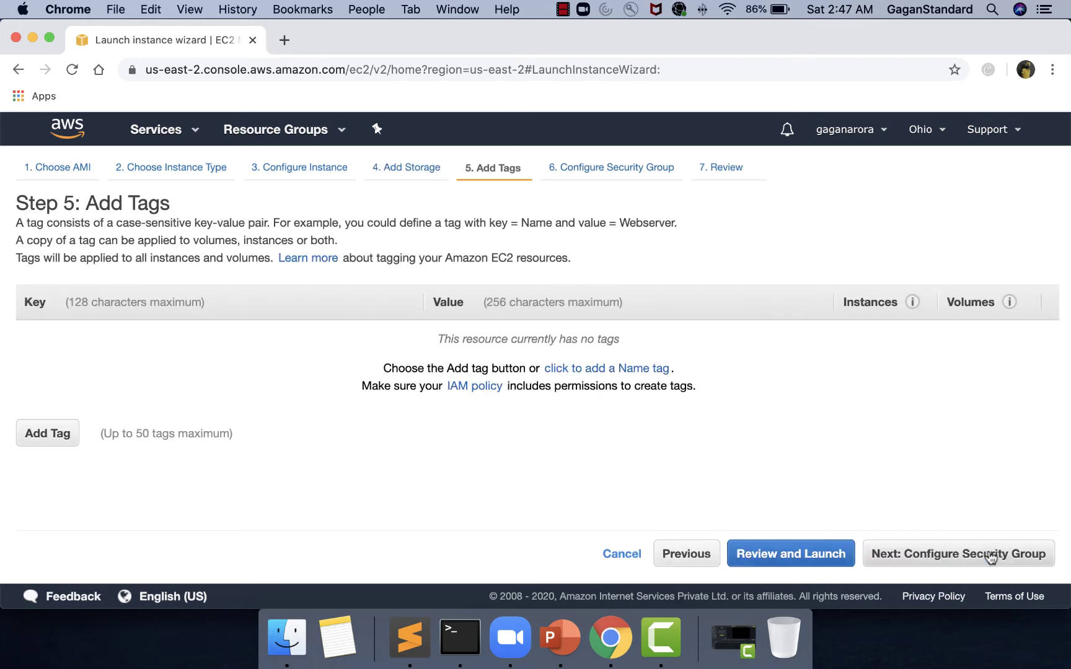
left_click(913, 558)
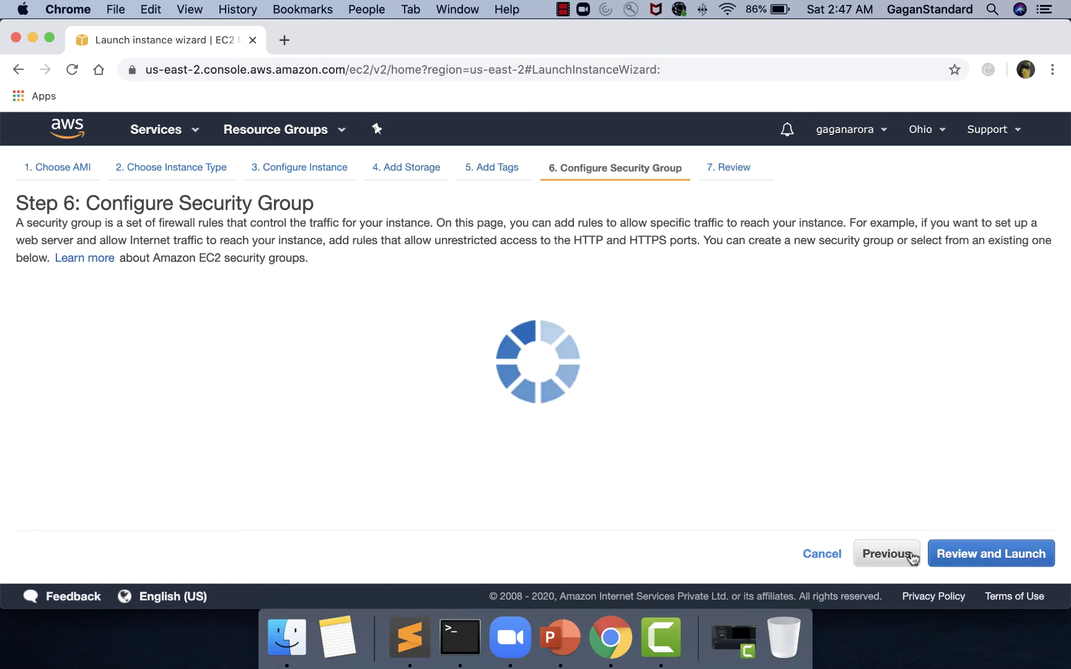
- Accept the new security group with its SSH rule on port 22, review the configuration and proceed to the key pair selection
scroll(583, 405, "down", 1)
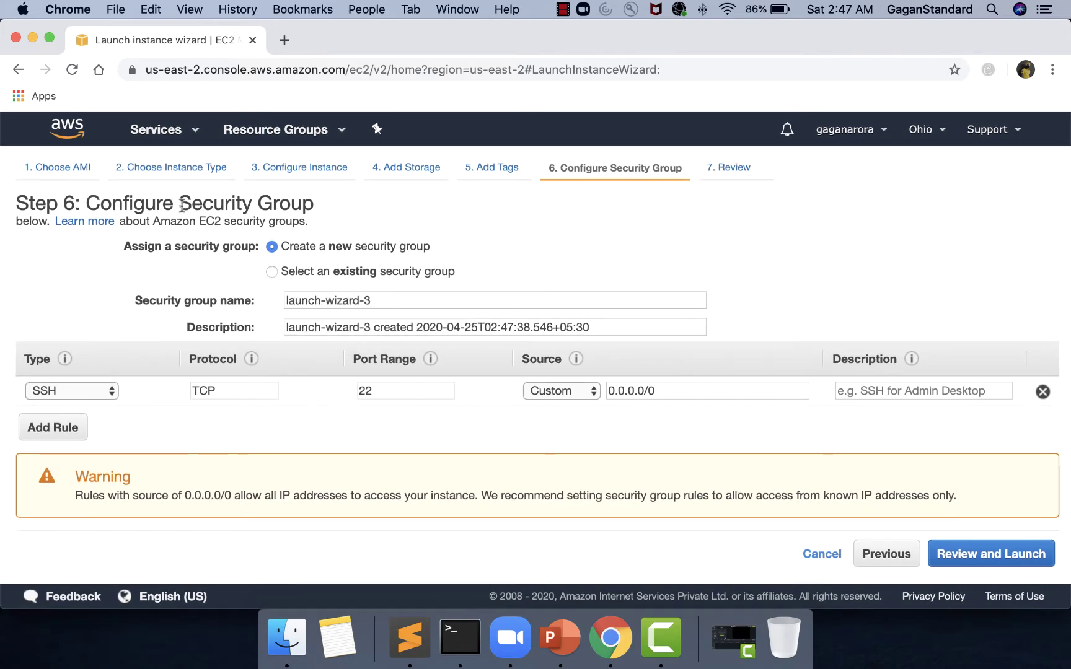
left_click(986, 555)
scroll(616, 406, "down", 5)
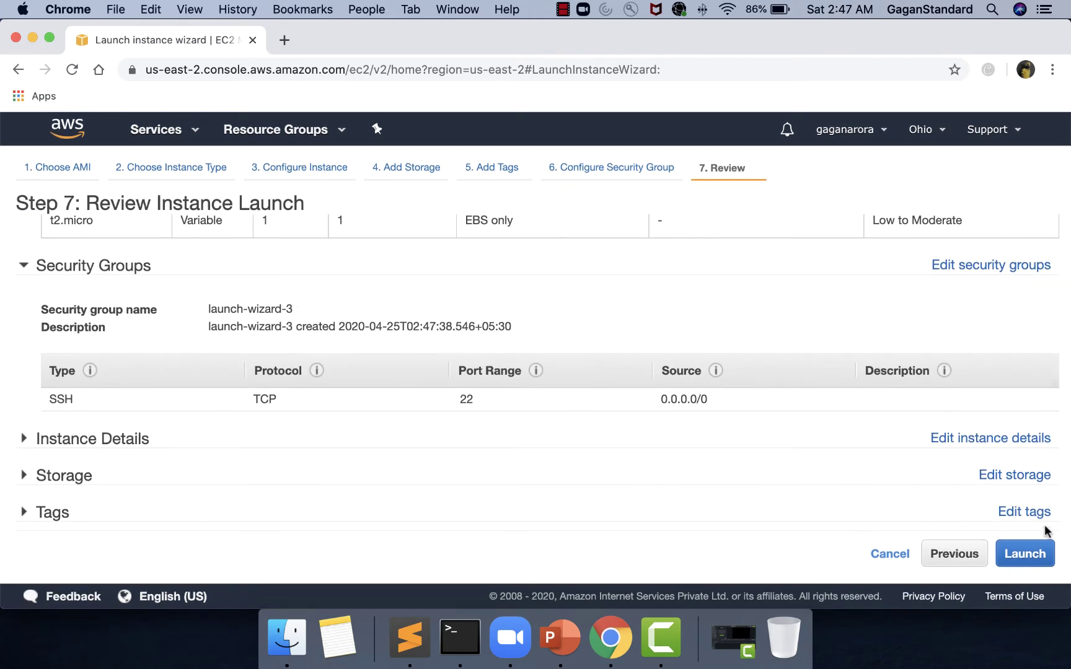
left_click(1022, 544)
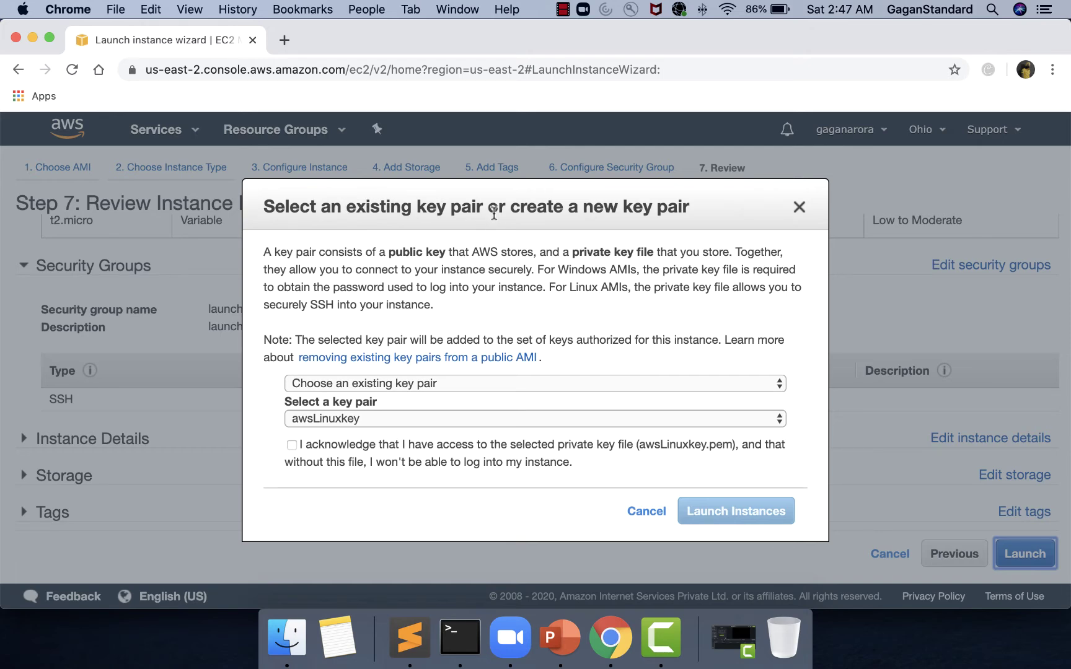
- Create a new key pair named awsnewkeypait and download its private key file
left_click(522, 382)
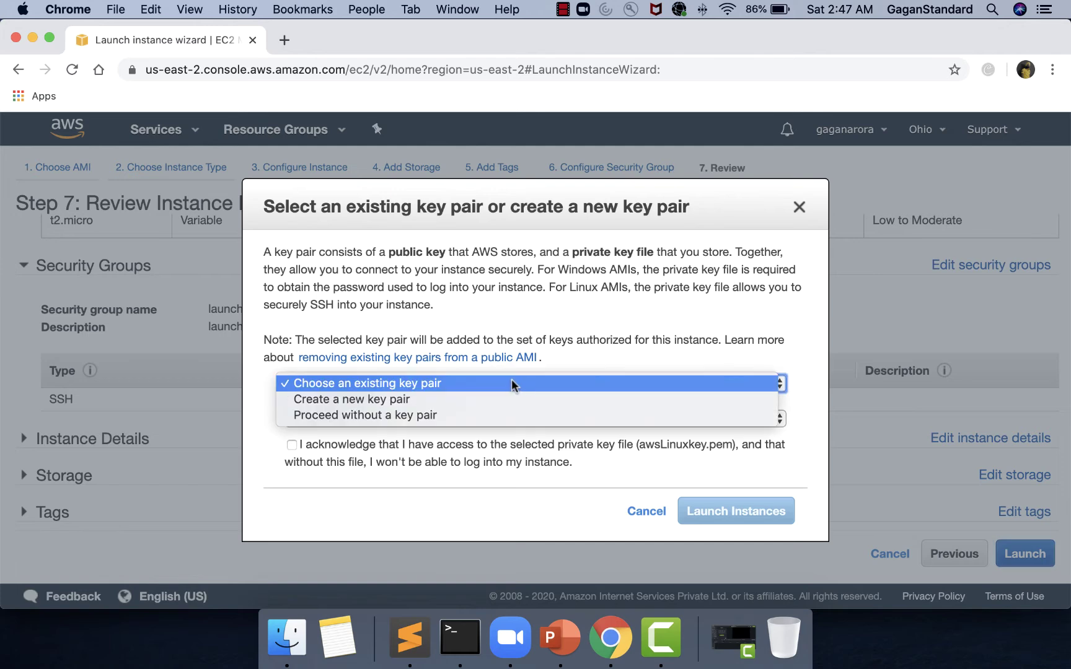
left_click(358, 398)
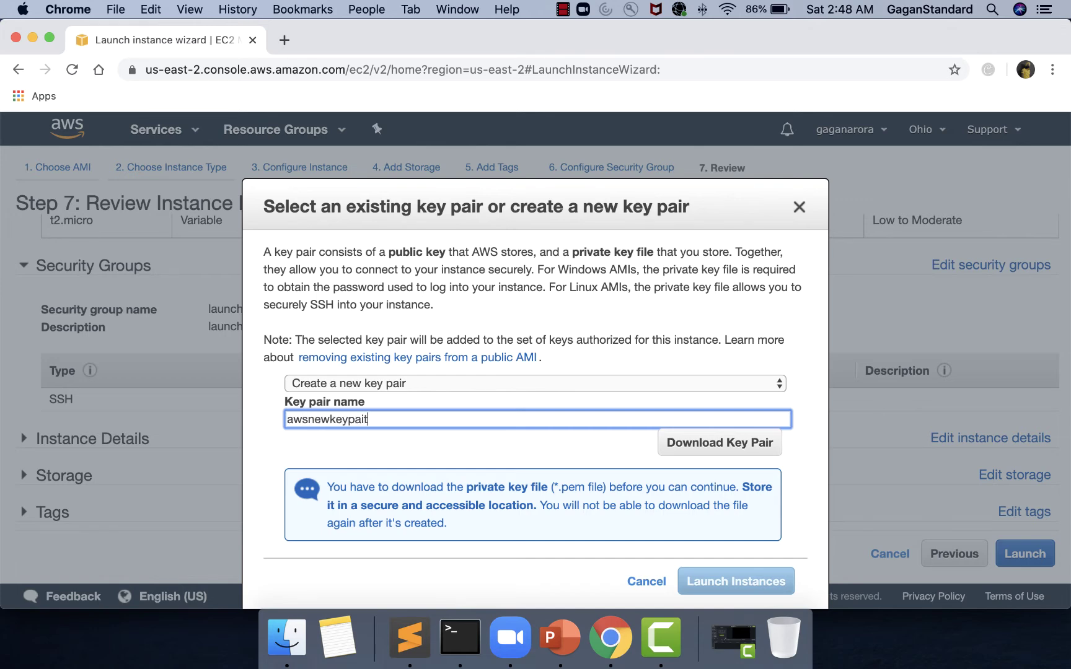
left_click(703, 451)
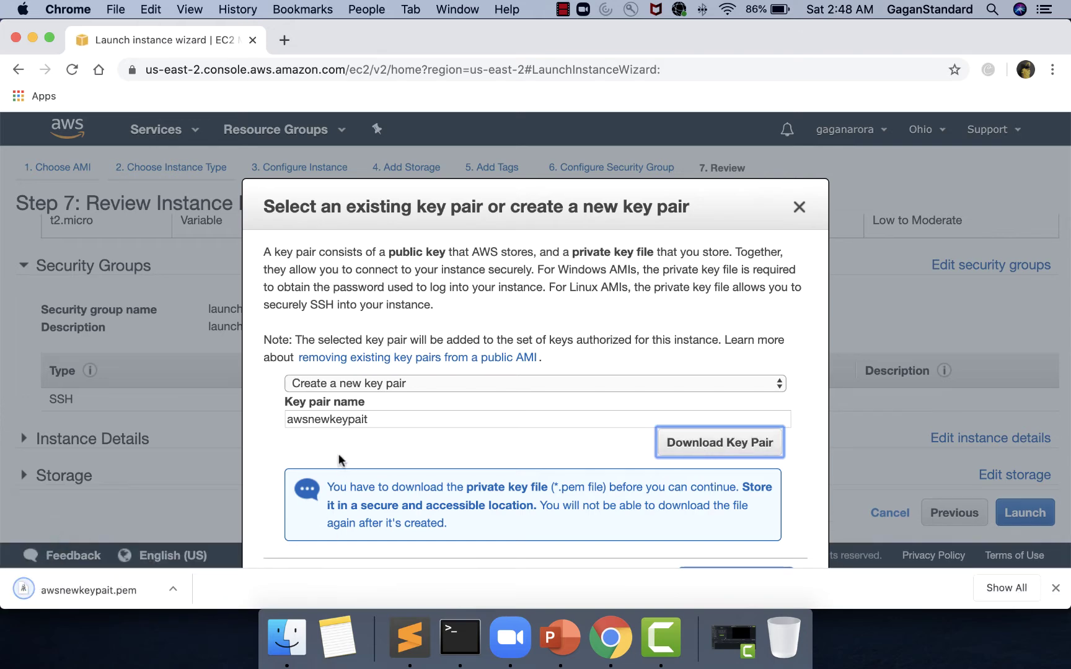
scroll(530, 409, "down", 1)
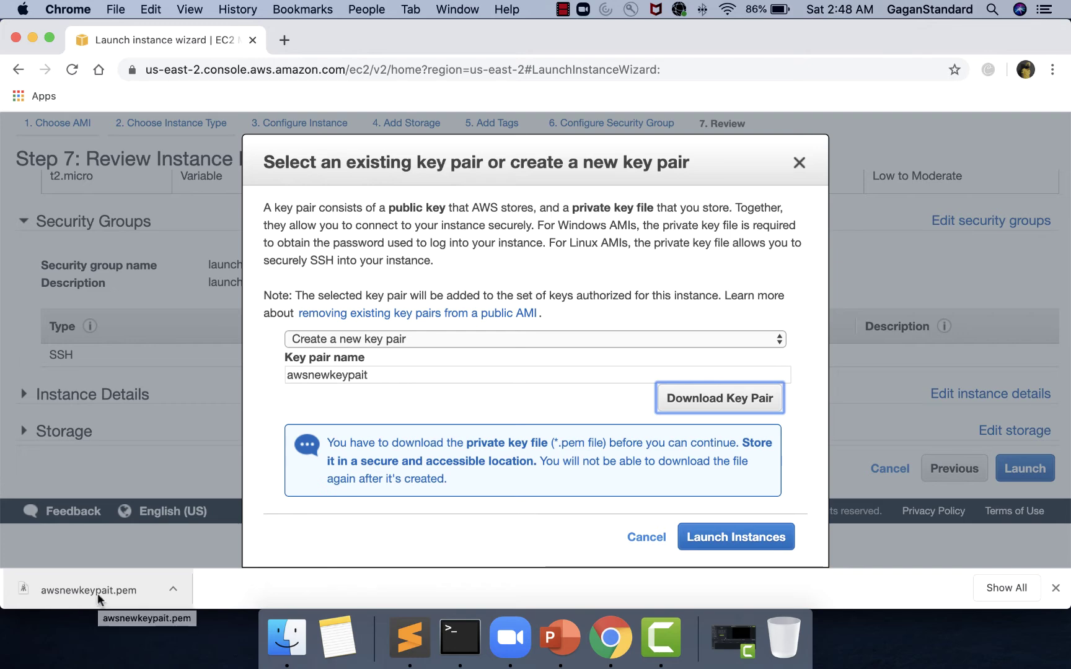
- Launch the instance with the new key pair and open the list of EC2 instances
left_click(737, 537)
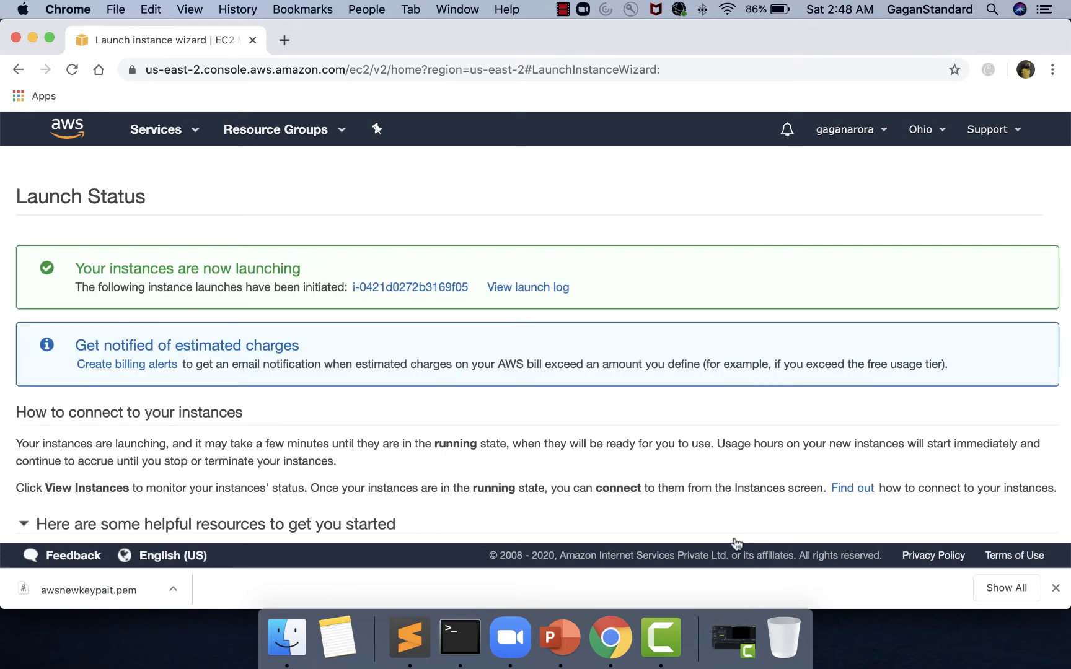
scroll(564, 433, "down", 5)
left_click(984, 522)
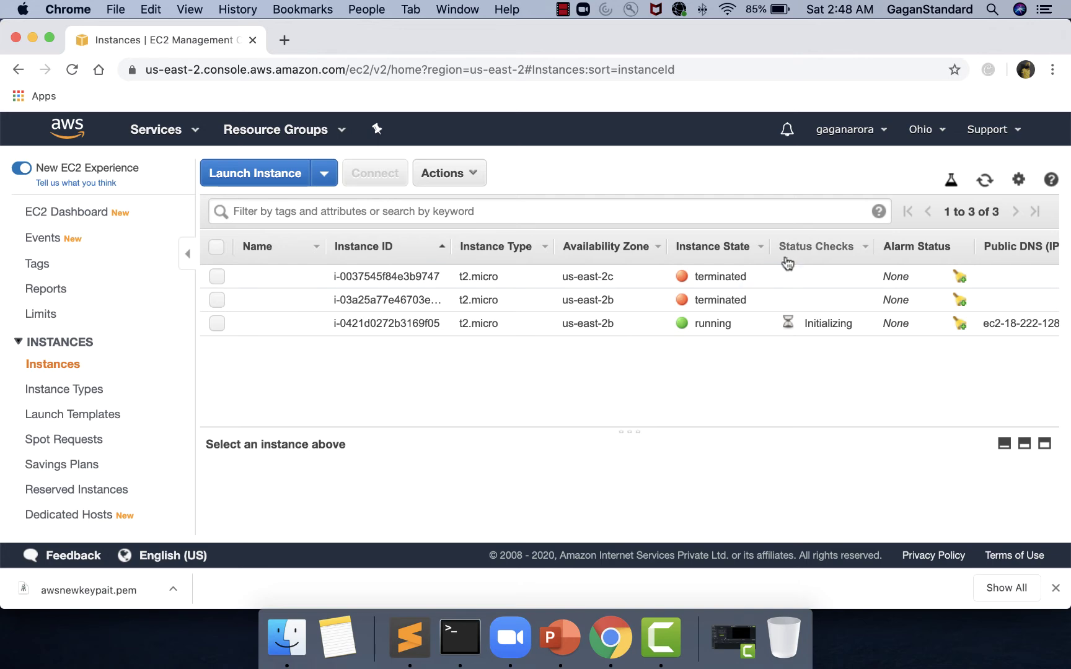
- Select the running t2.micro instance and examine its description details
scroll(759, 409, "down", 1)
left_click(403, 320)
scroll(600, 460, "down", 3)
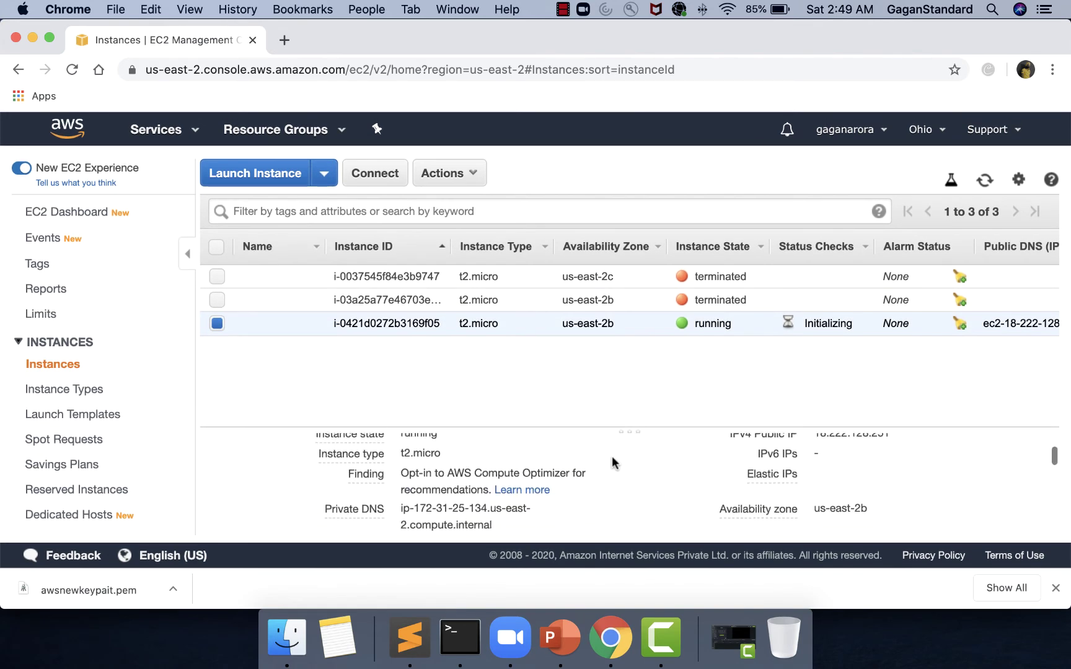
- Enlarge the details pane of the running instance and examine its IP addresses, platform details, key pair name and remaining properties
left_click_drag(621, 409, 621, 345)
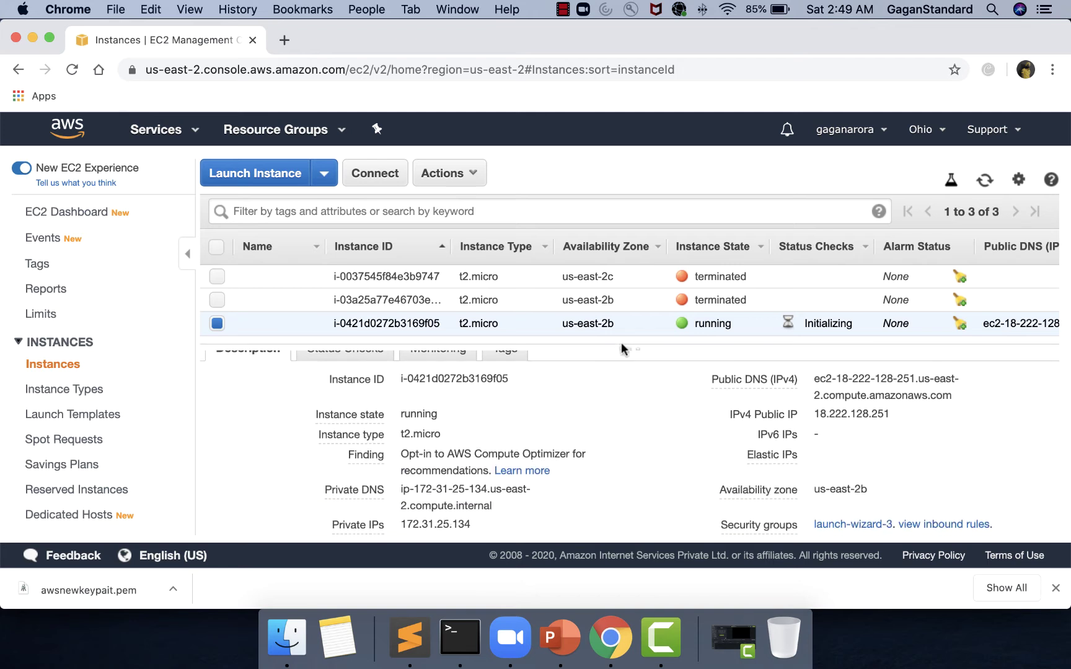
scroll(624, 465, "up", 1)
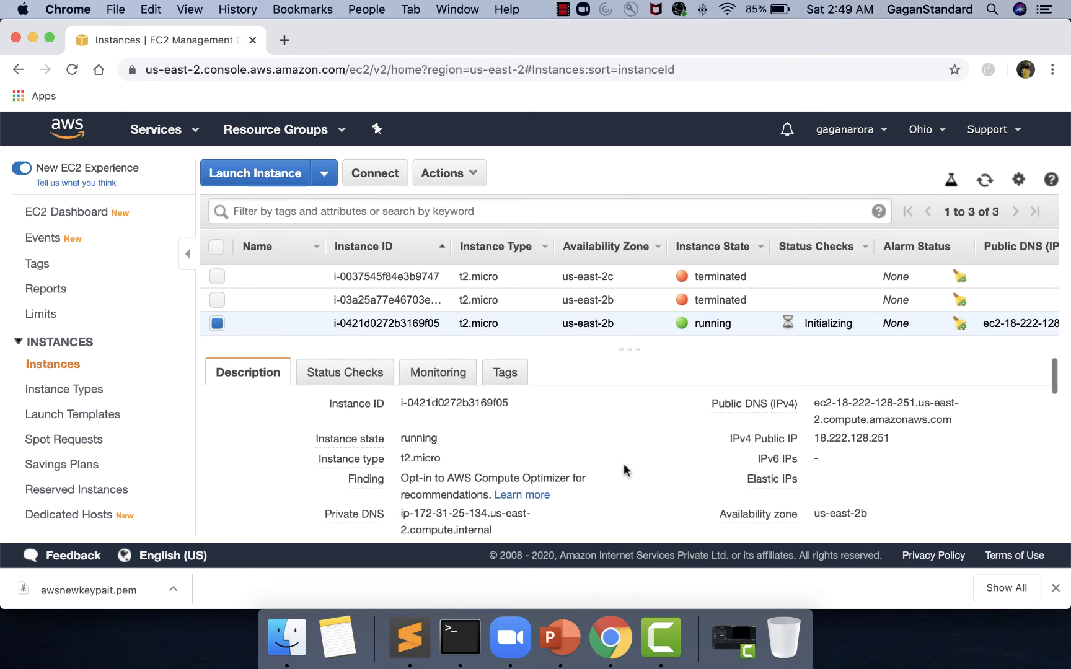
scroll(624, 465, "down", 1)
mouse_move(737, 378)
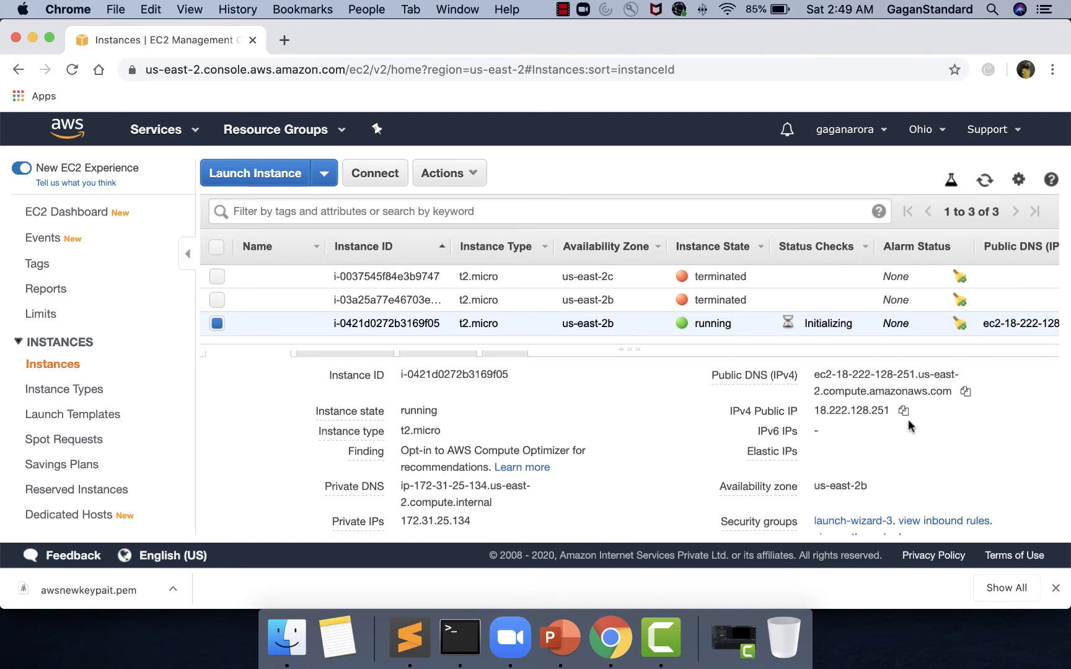
scroll(653, 468, "down", 2)
scroll(653, 474, "down", 5)
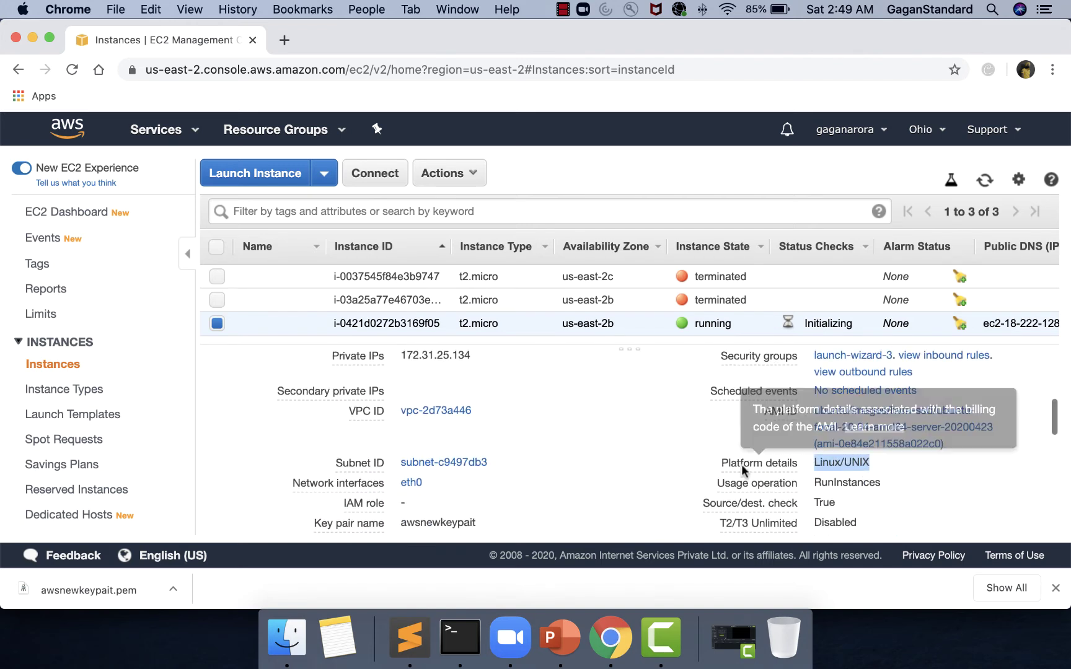
scroll(645, 468, "down", 4)
scroll(646, 469, "down", 5)
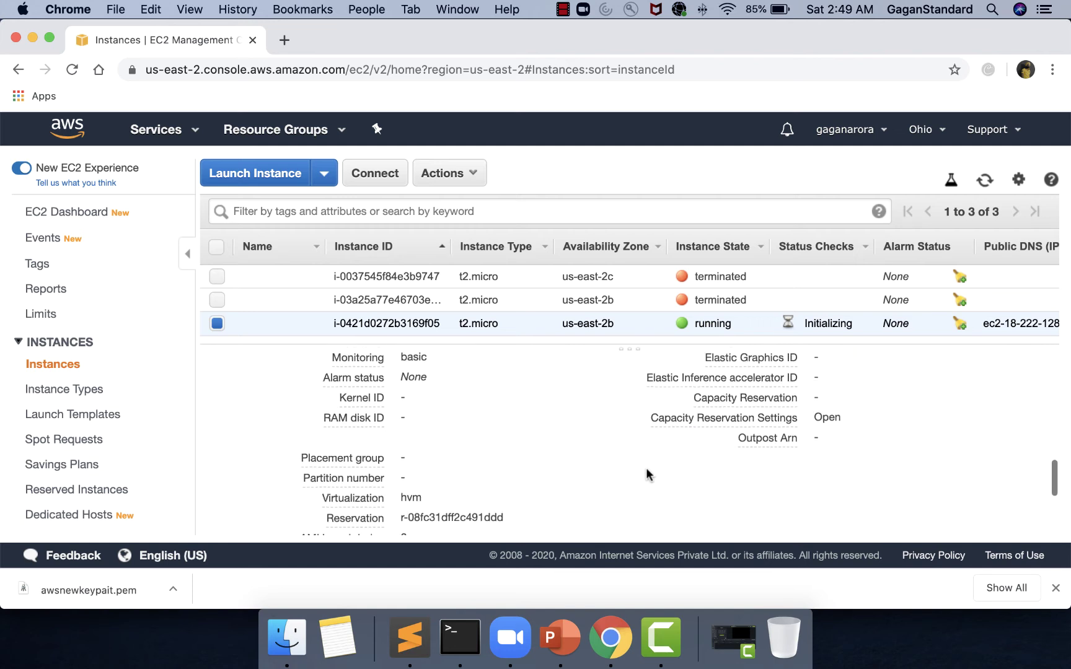
scroll(647, 476, "down", 1)
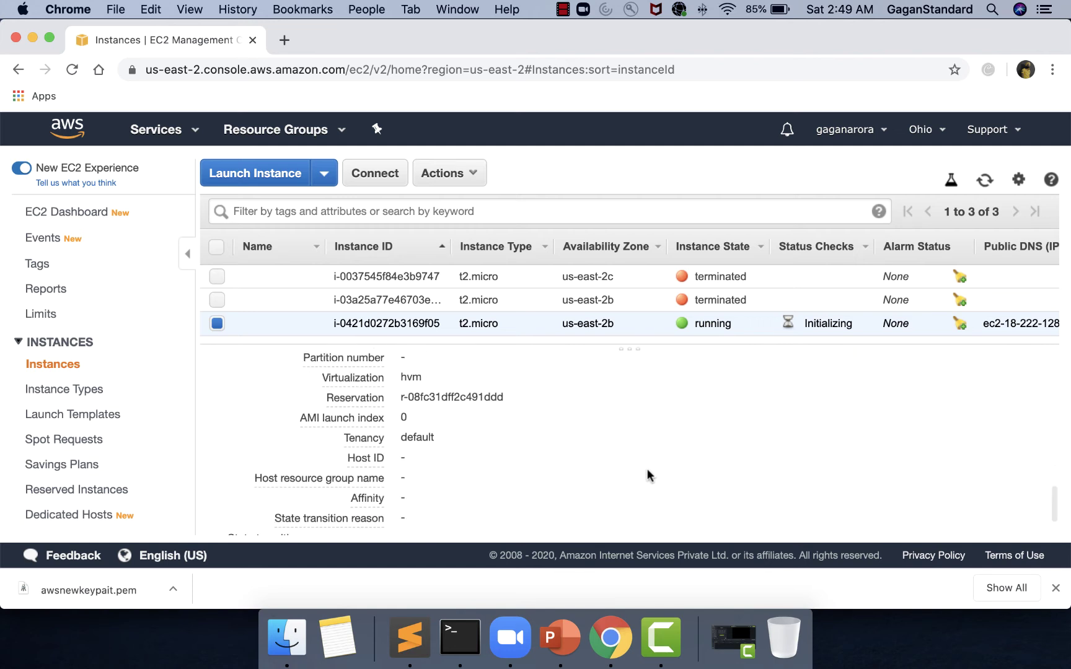
- Open the connection instructions for the selected running t2.micro instance
scroll(647, 476, "up", 10)
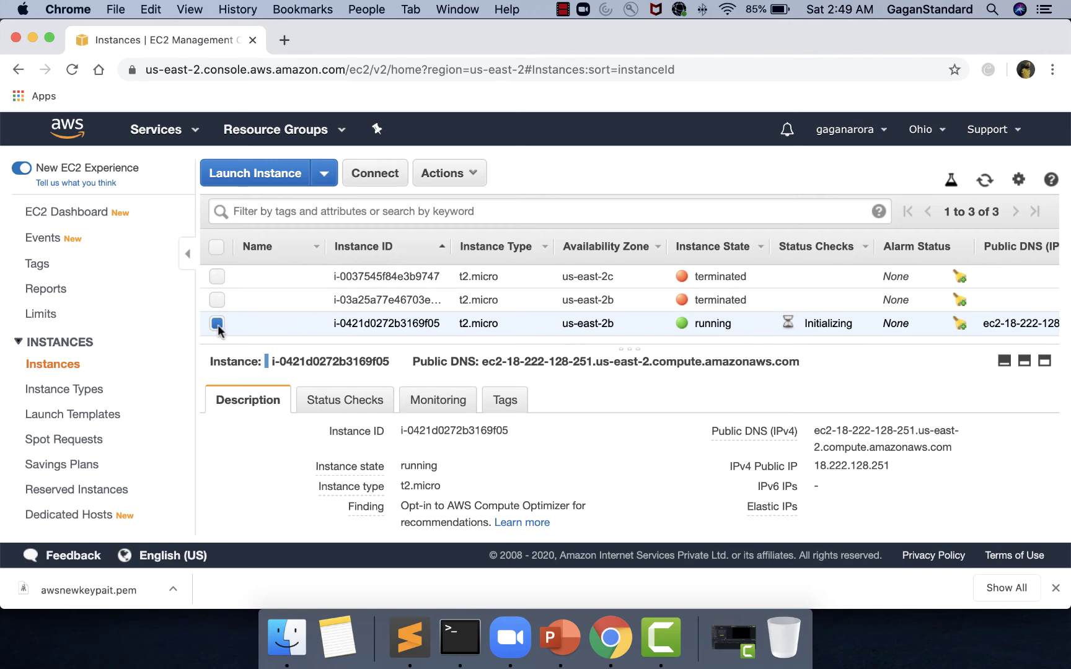
left_click(361, 176)
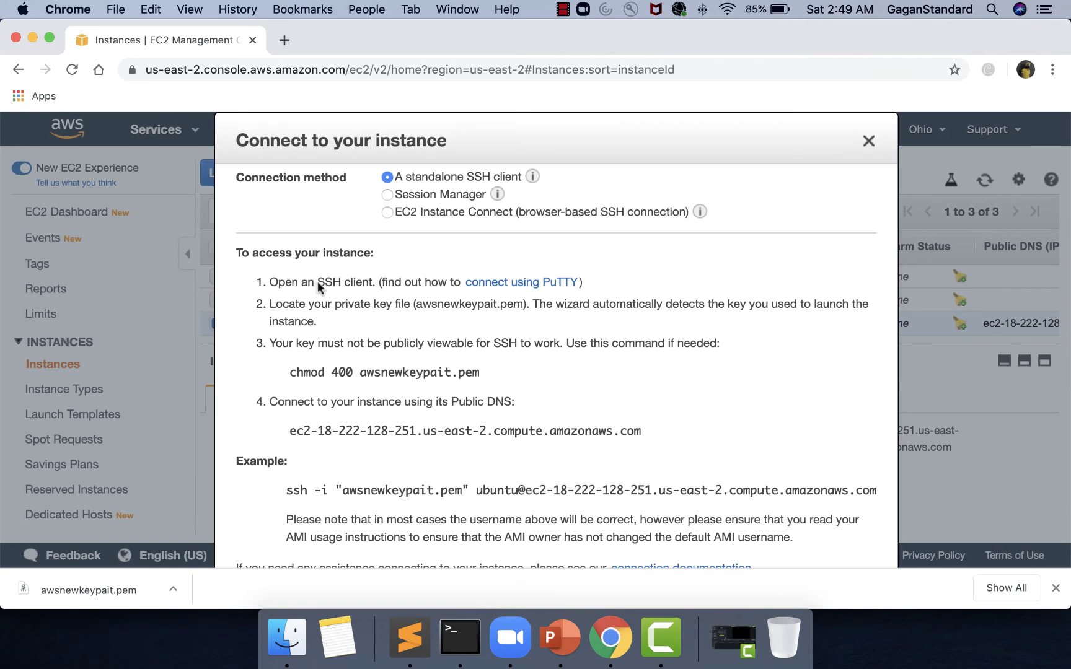
- Switch to Terminal, clear its screen and go to the home directory with cd
key("super+space")
type("term")
key("Return")
type("clear")
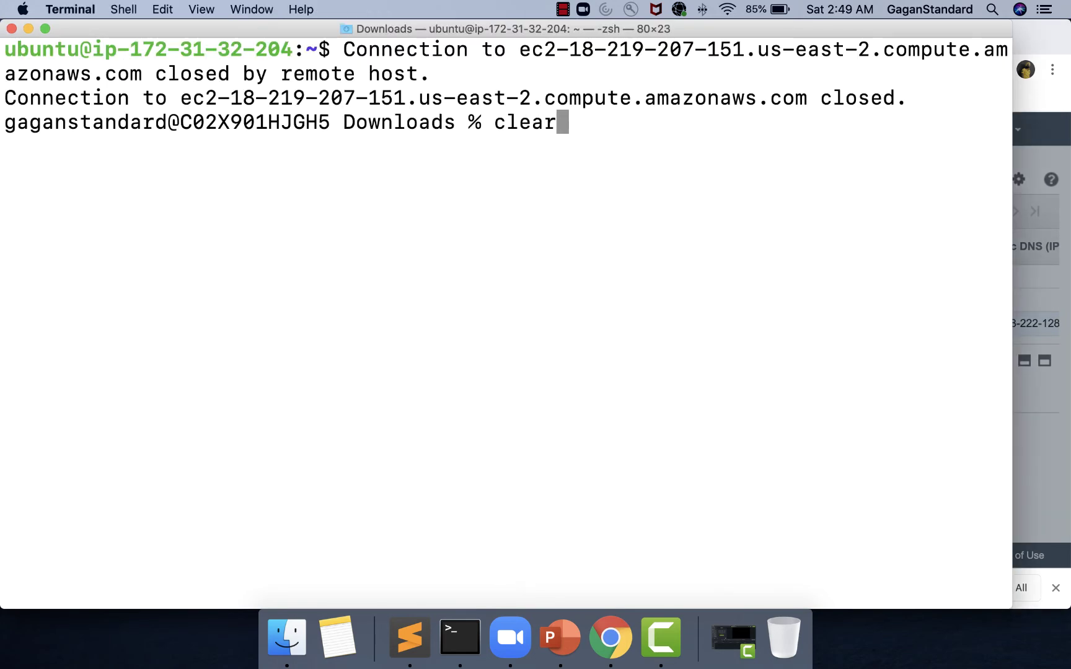
key("Return")
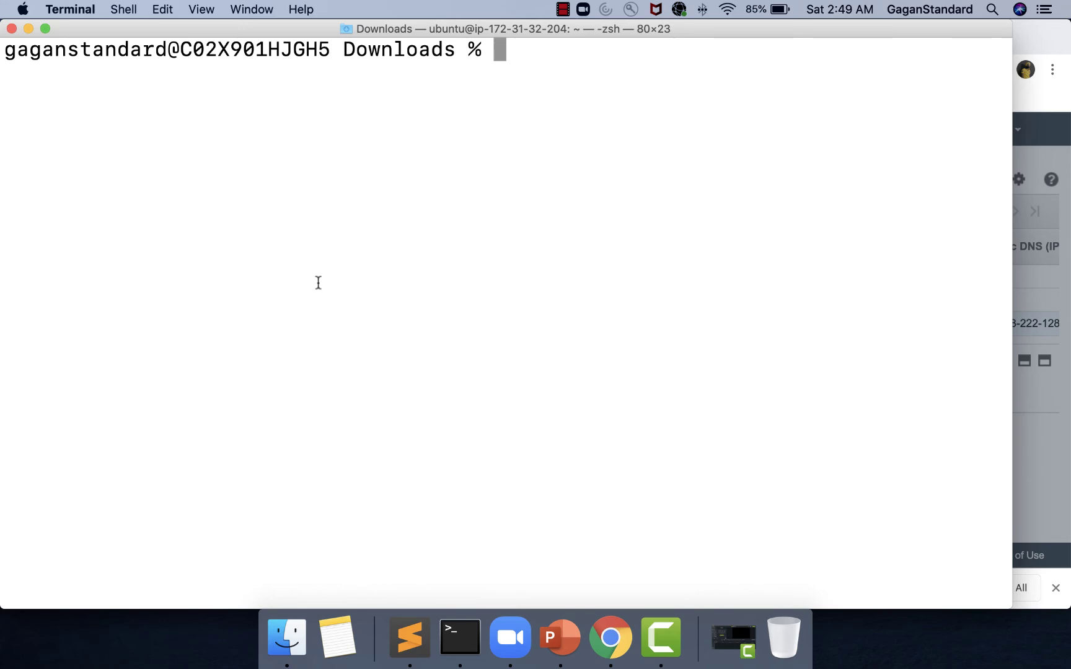
key("Return")
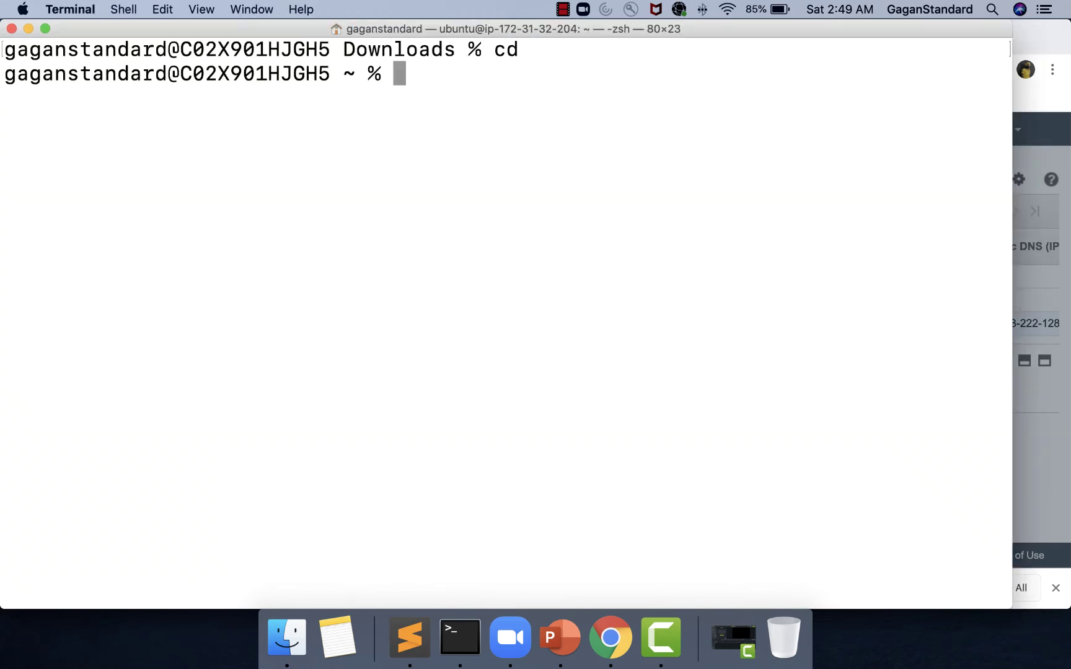
- Check the private key instructions in Chrome and change the Terminal directory to Downloads, where awsnewkeypait.pem is stored
key("super+Tab")
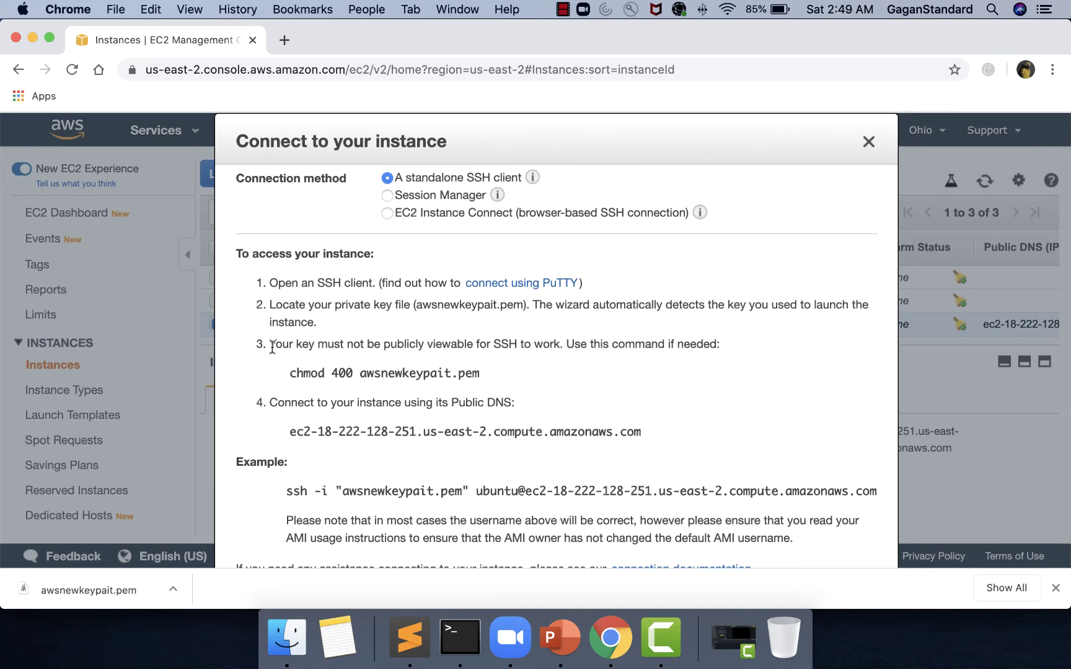
scroll(276, 334, "down", 1)
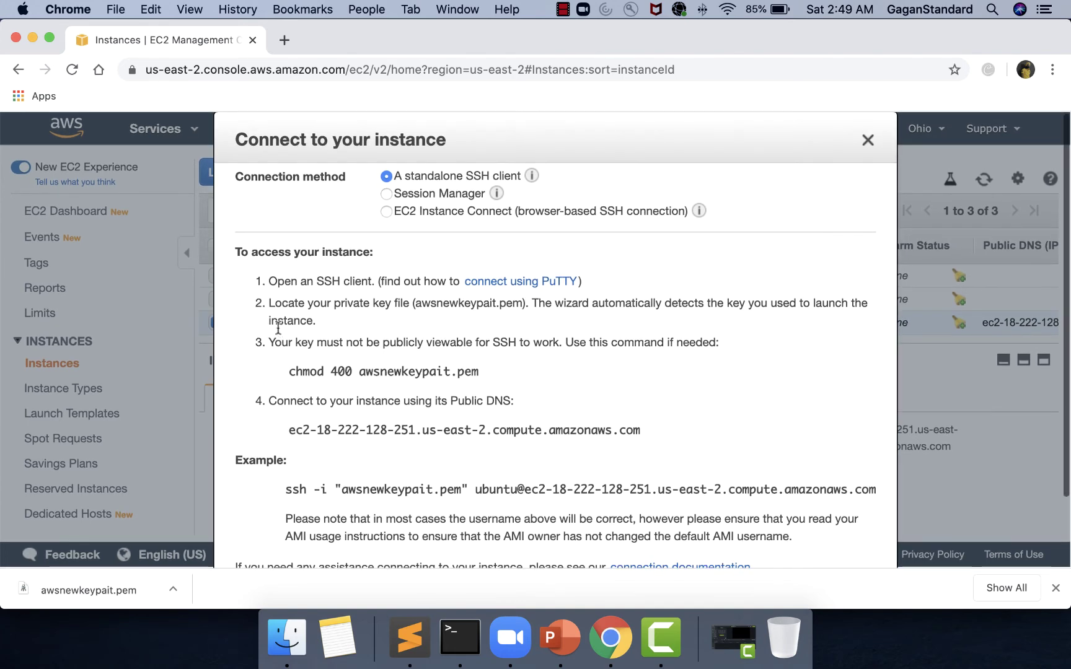
scroll(271, 300, "up", 1)
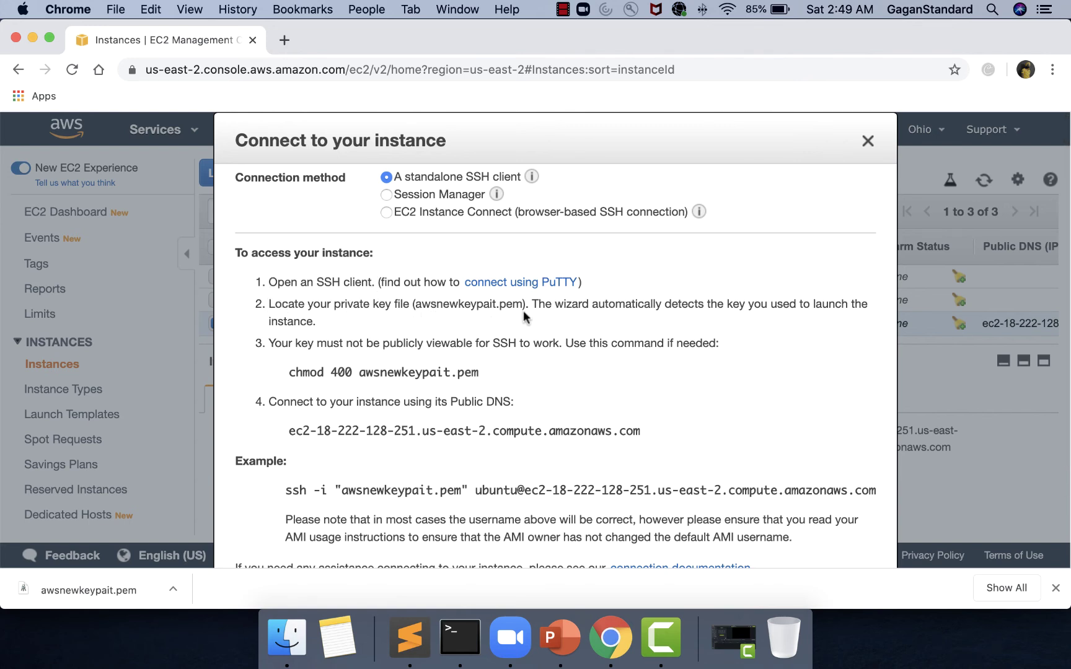
key("super+Tab")
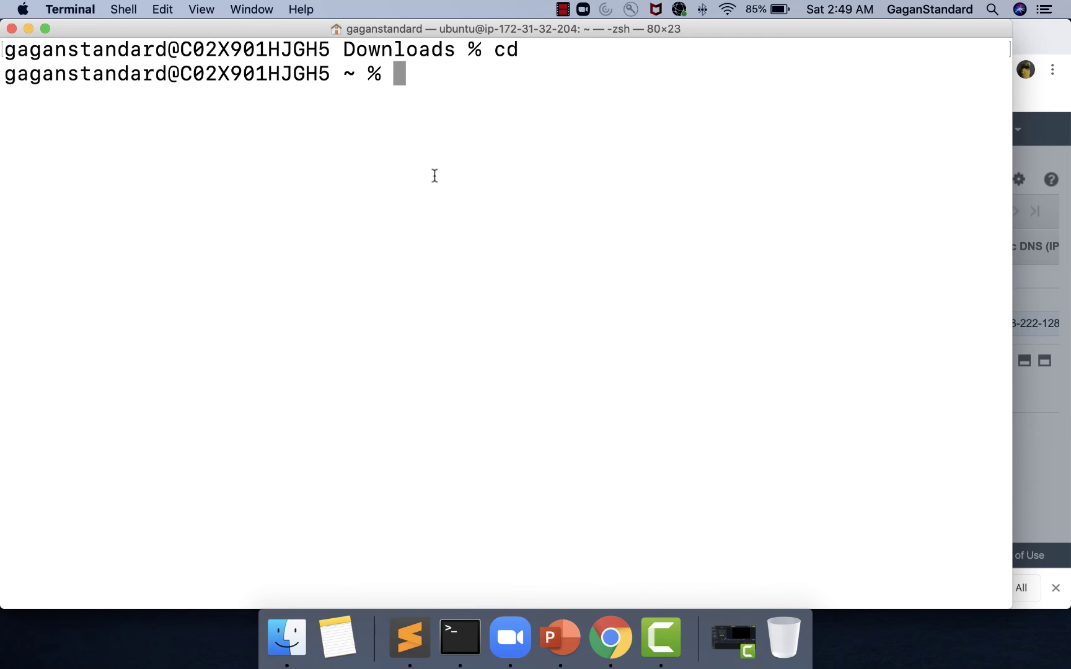
key("super+Tab")
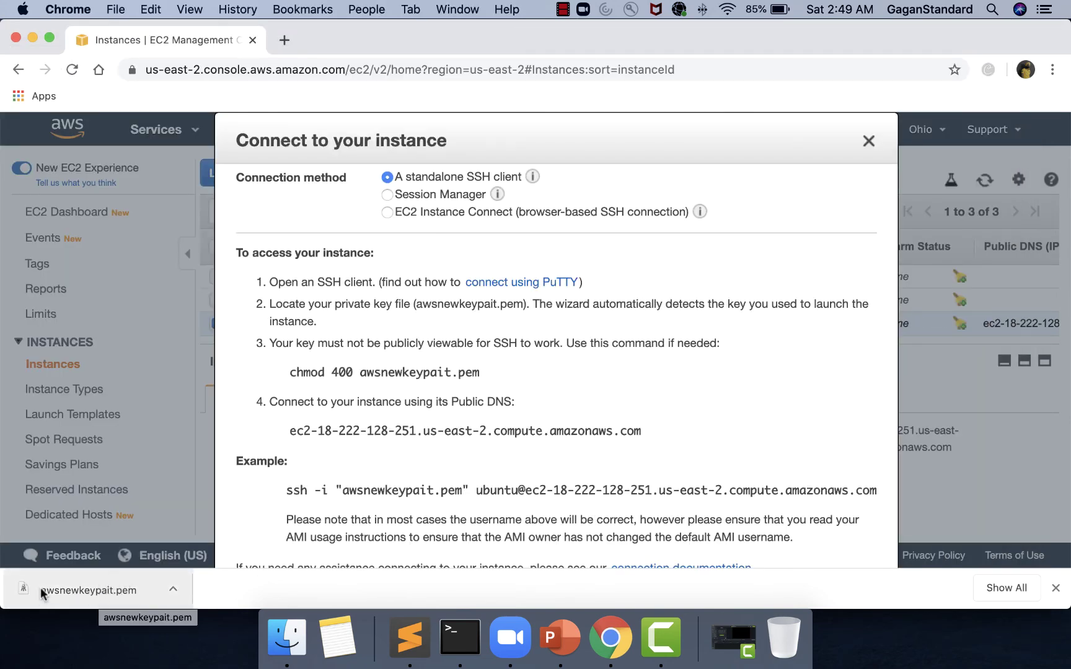
key("super+Tab")
type("cd /Dw")
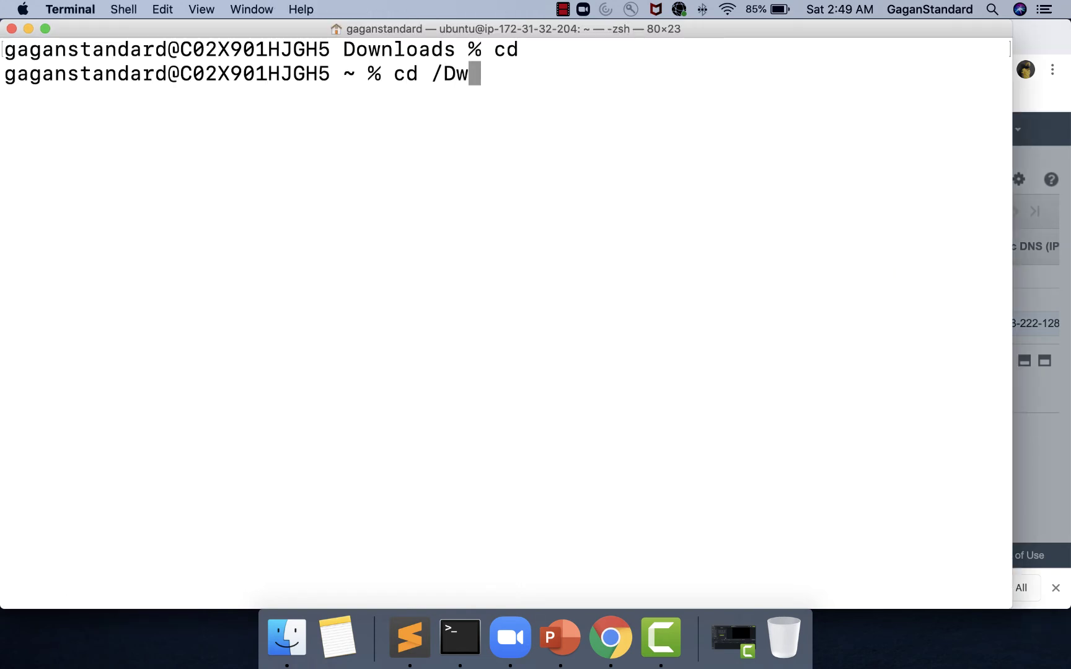
key("BackSpace")
type("p")
key("BackSpace")
type("own")
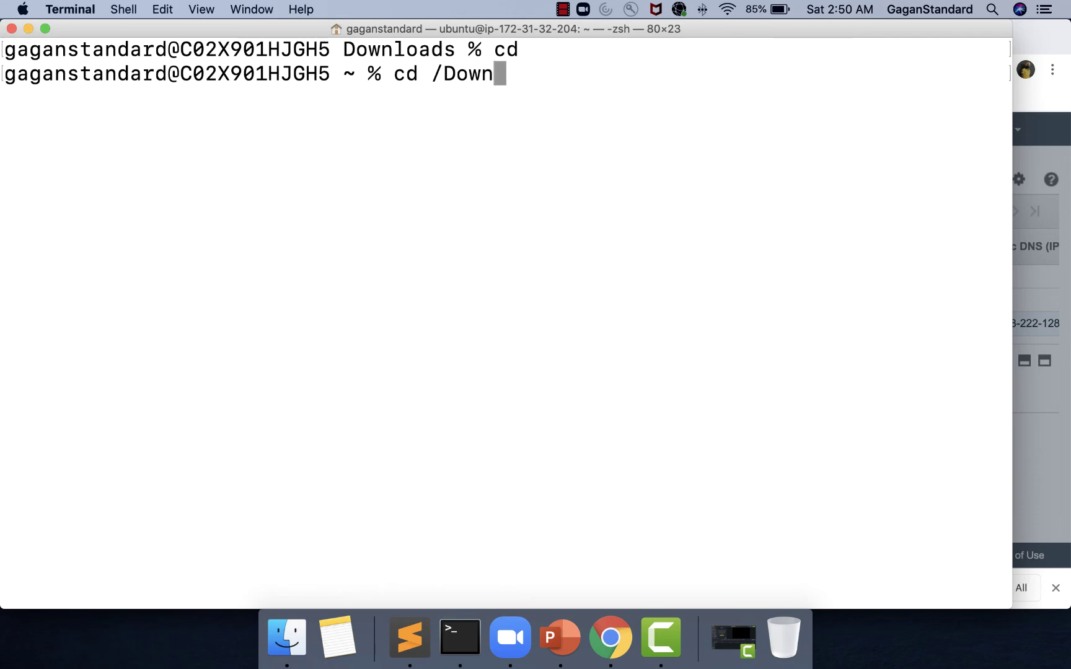
key("BackSpace")
key("BackSpace")
key("BackSpace")
key("BackSpace")
key("BackSpace")
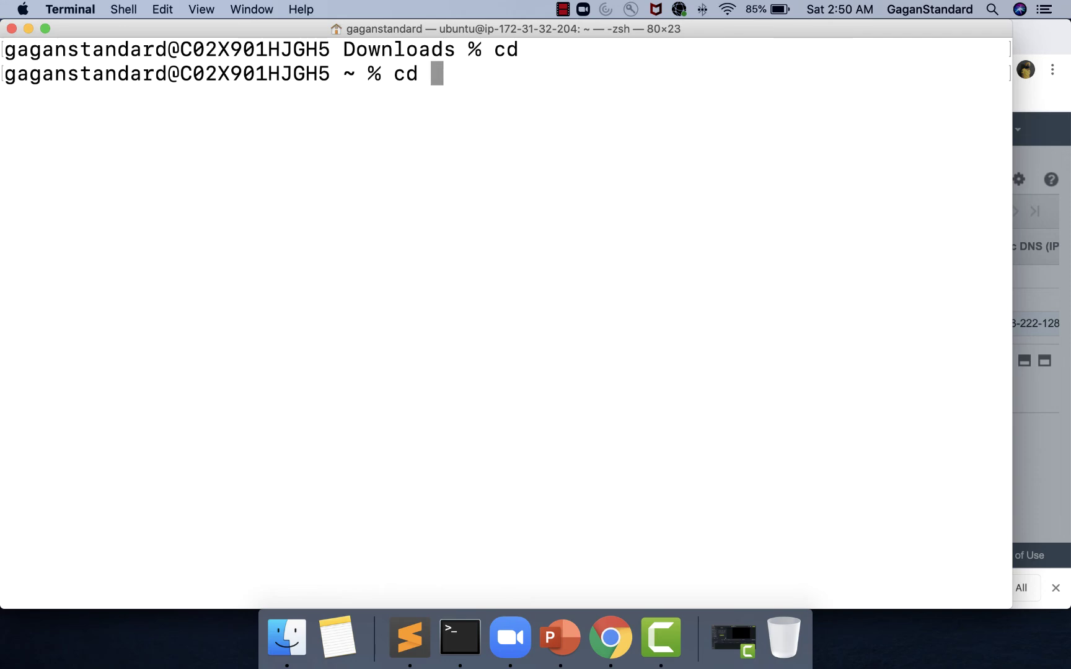
type("Do")
key("Tab")
key("Return")
- Copy the command chmod 400 awsnewkeypait.pem from the connection instructions in Chrome and run it in Terminal
key("super+Tab")
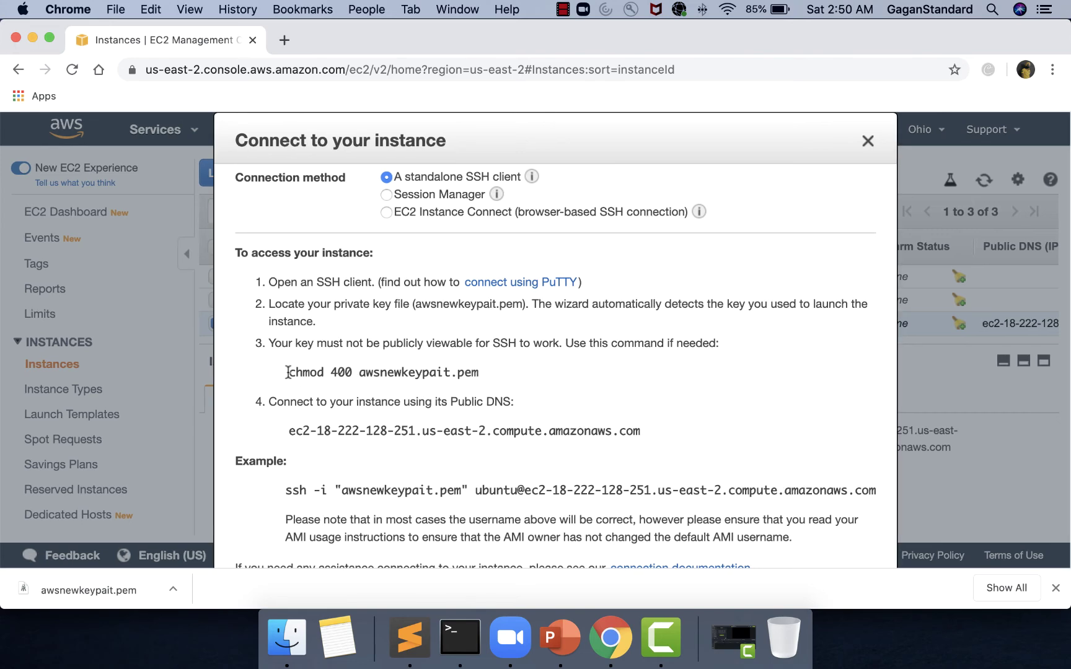
left_click_drag(287, 372, 482, 373)
key("super+c")
key("super+Tab")
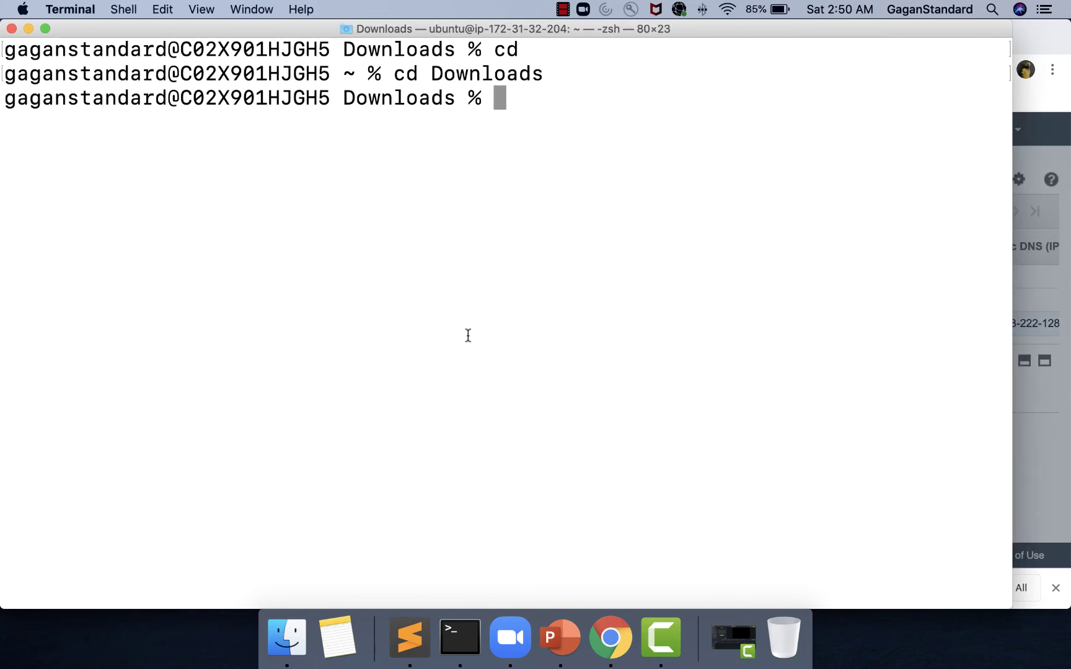
right_click(488, 242)
left_click(531, 262)
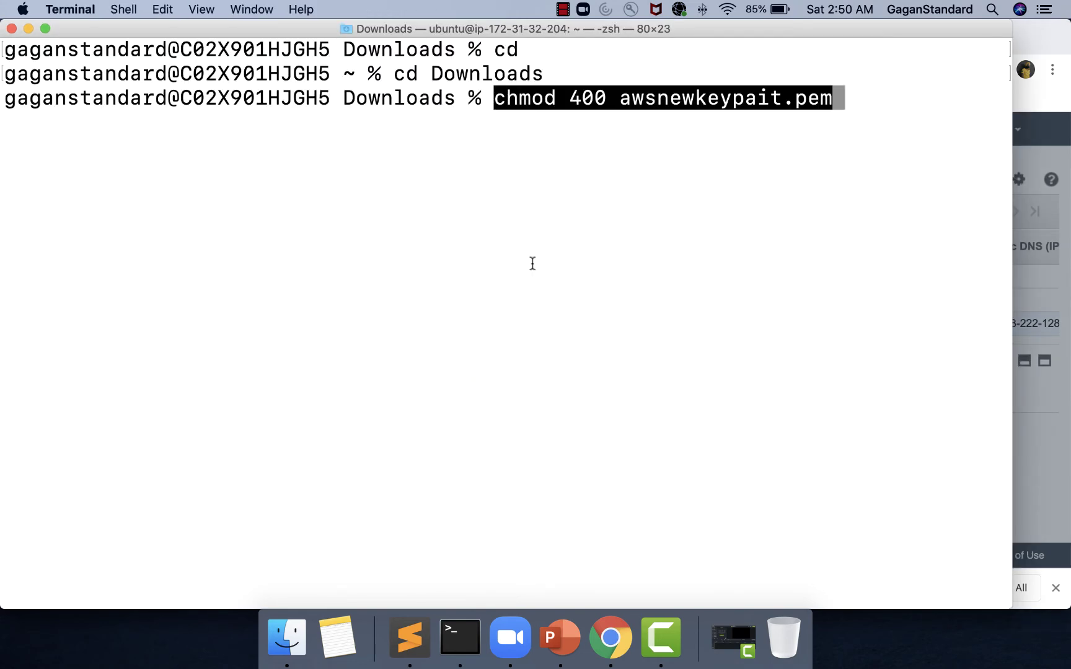
key("Return")
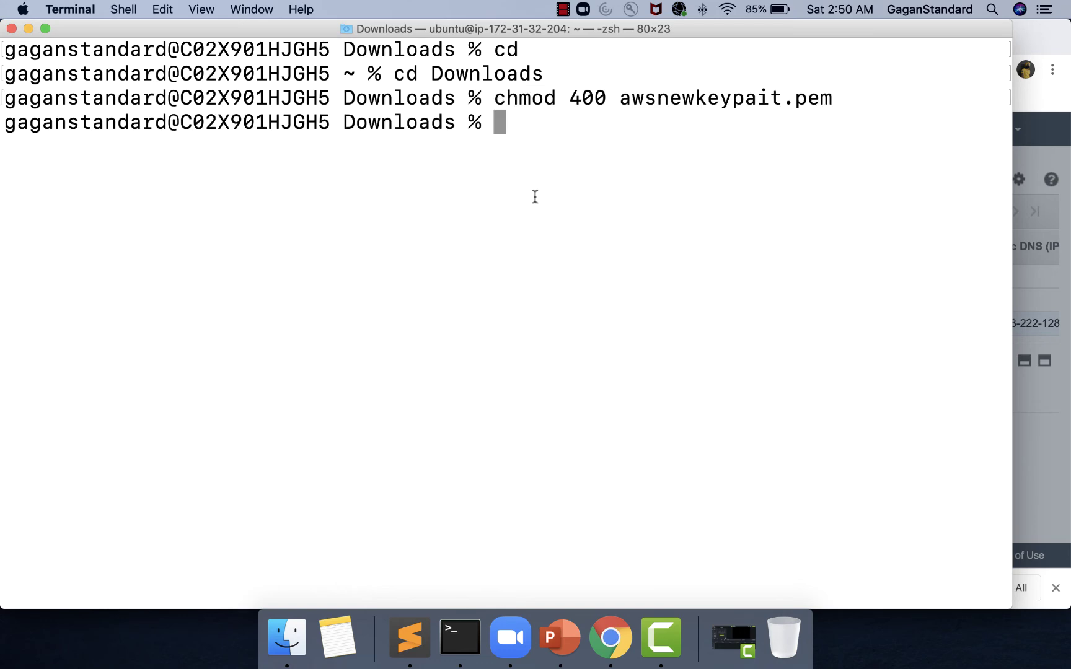
- Copy the example ssh command for awsnewkeypait.pem from Chrome, run it in Terminal and accept the host's authenticity with yes
key("super+Tab")
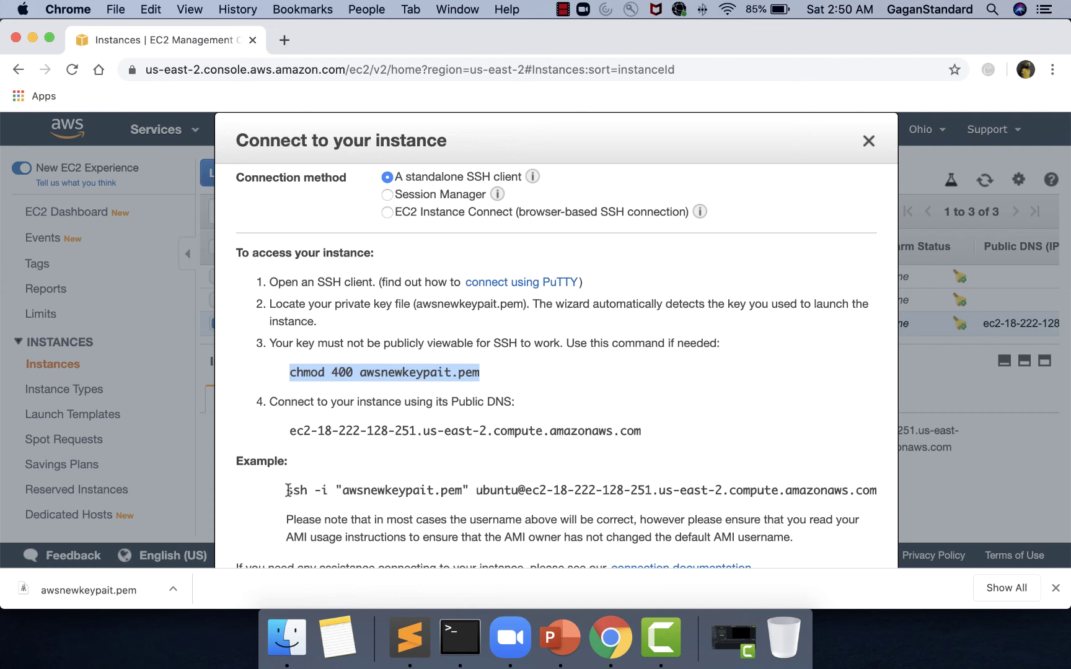
mouse_move(286, 490)
left_mouse_down()
mouse_move(877, 498)
mouse_move(284, 494)
left_mouse_up()
left_click(867, 490)
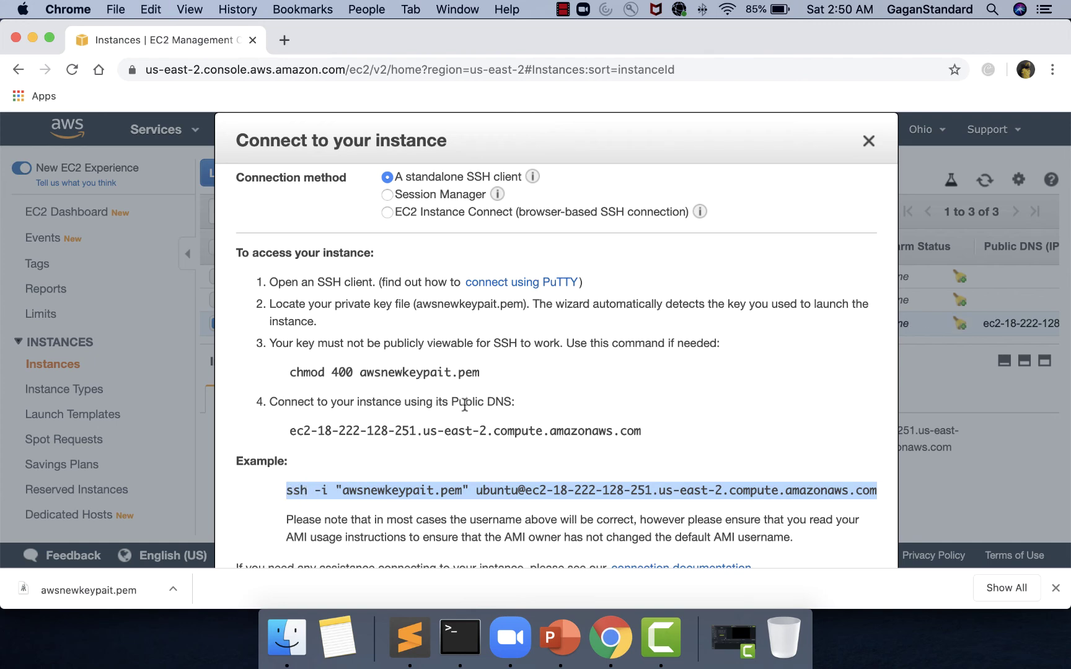
key("super+Tab")
right_click(546, 297)
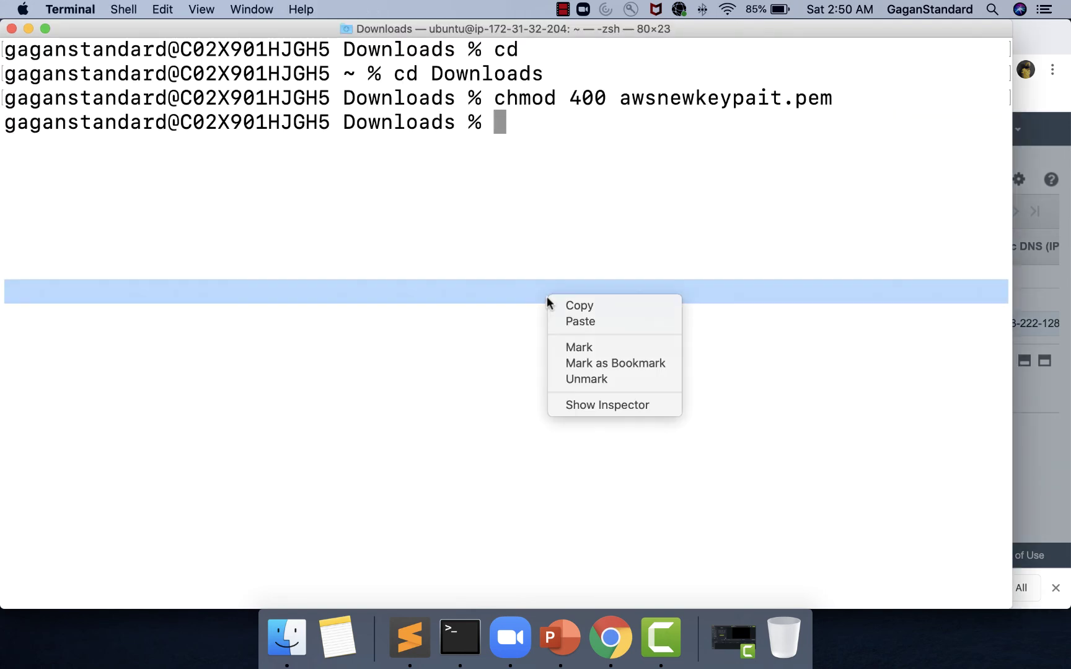
left_click(593, 325)
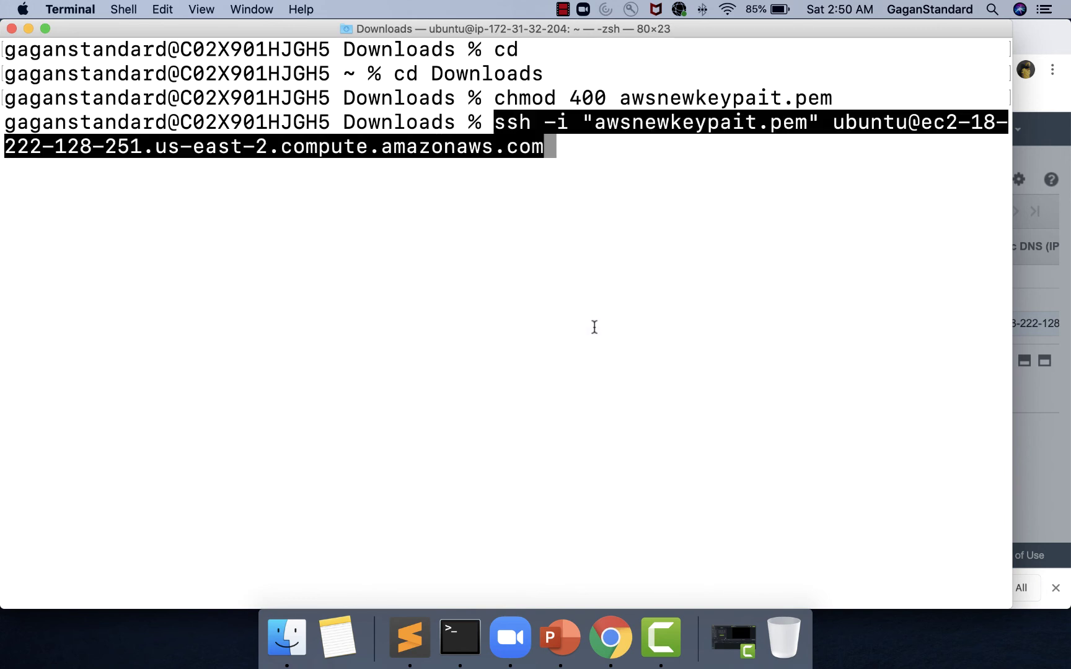
key("Return")
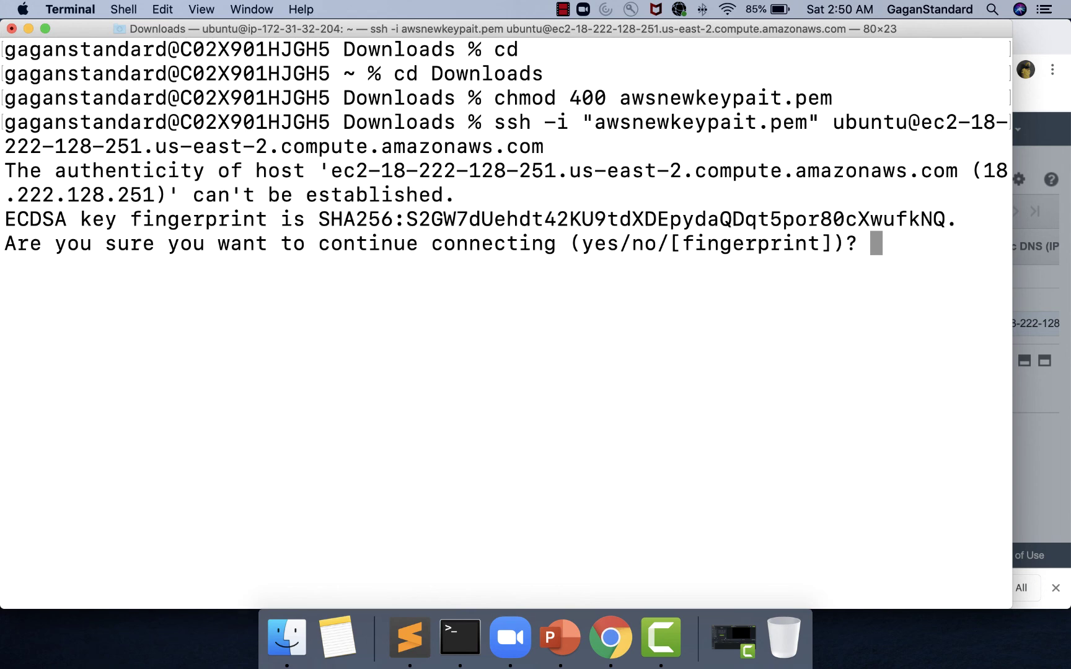
type("yes")
key("Return")
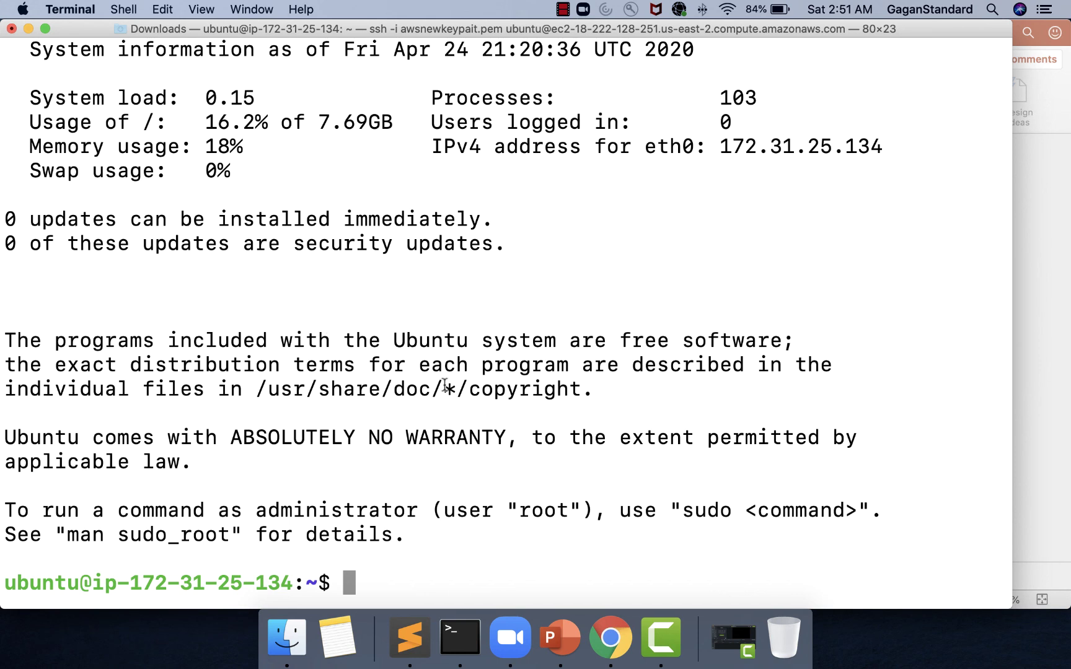
- Check the instance's Ubuntu version with lsb_release -a and highlight the release number in the output
type("lsb")
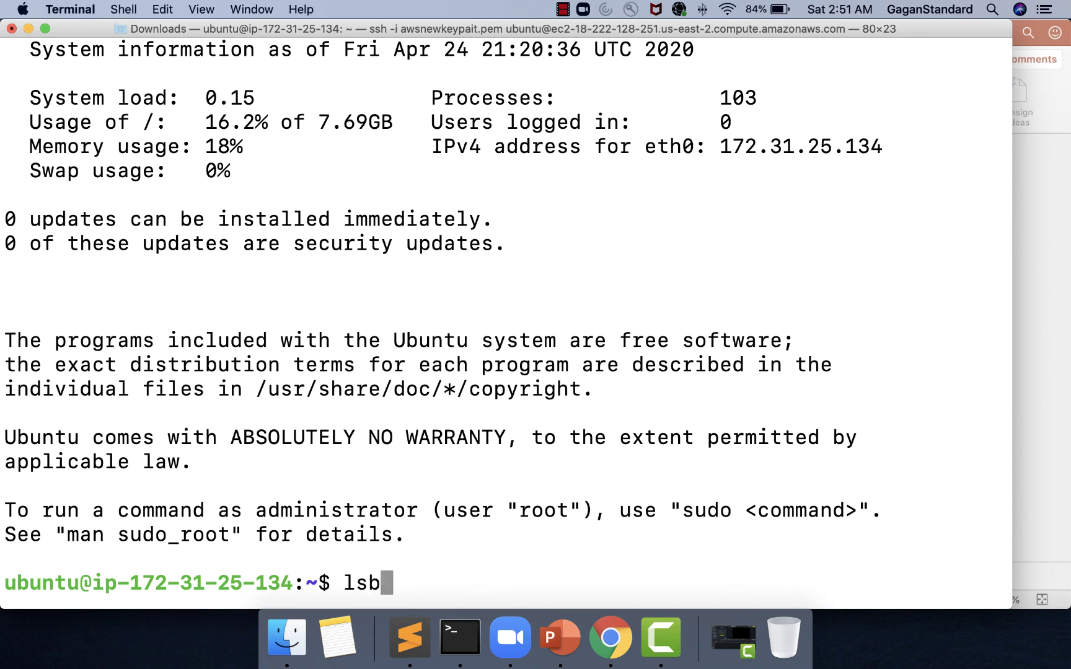
type("_relea")
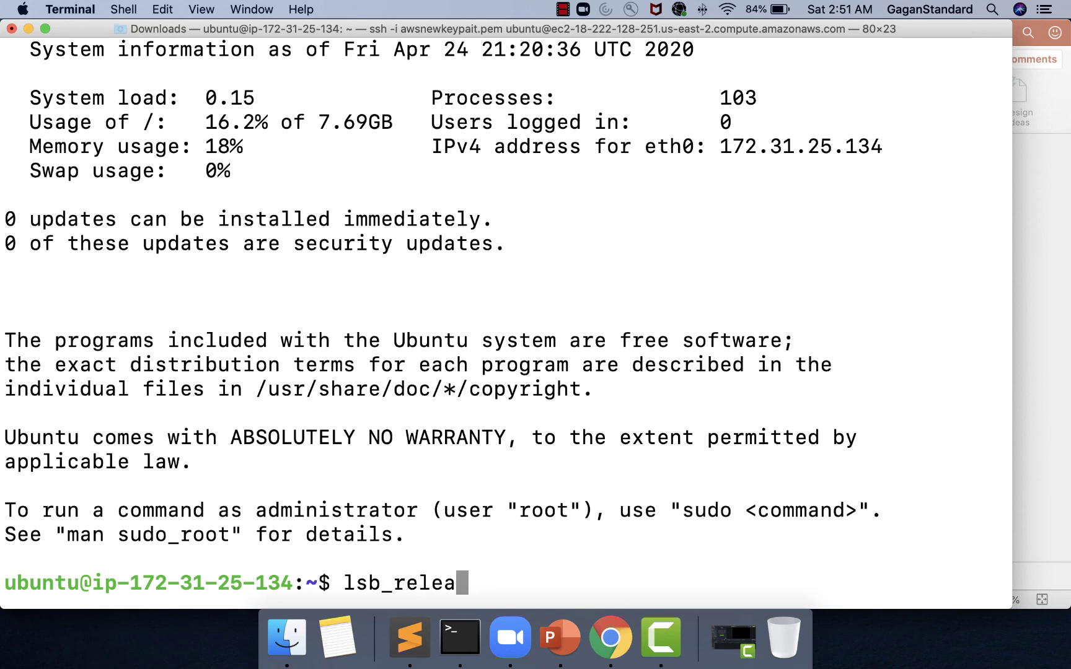
type("se -a")
key("Return")
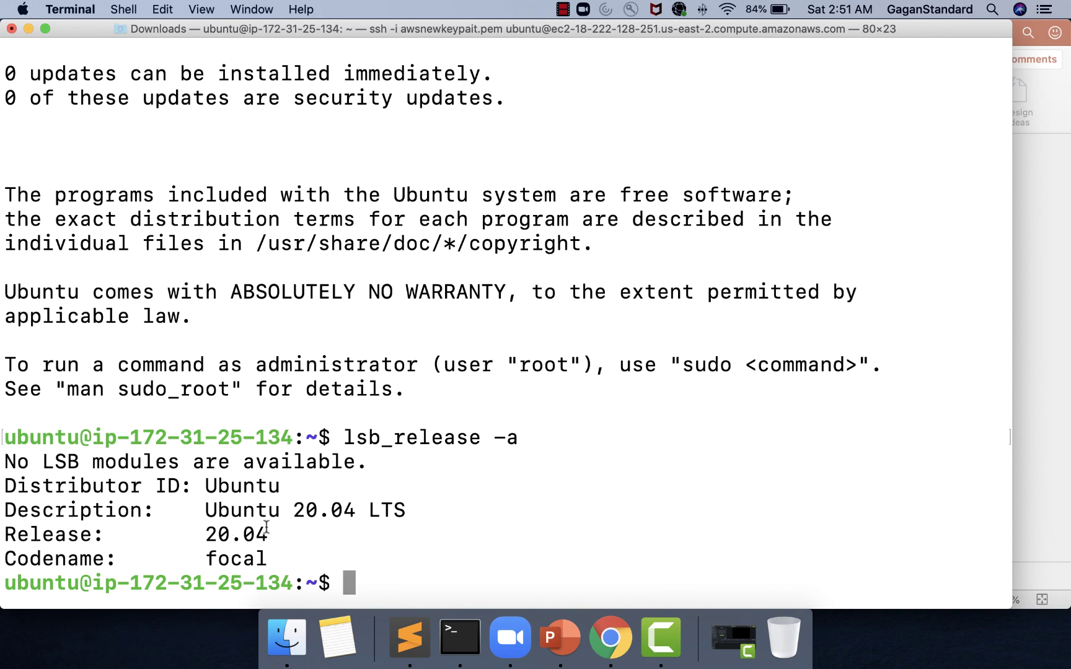
left_click_drag(268, 531, 207, 536)
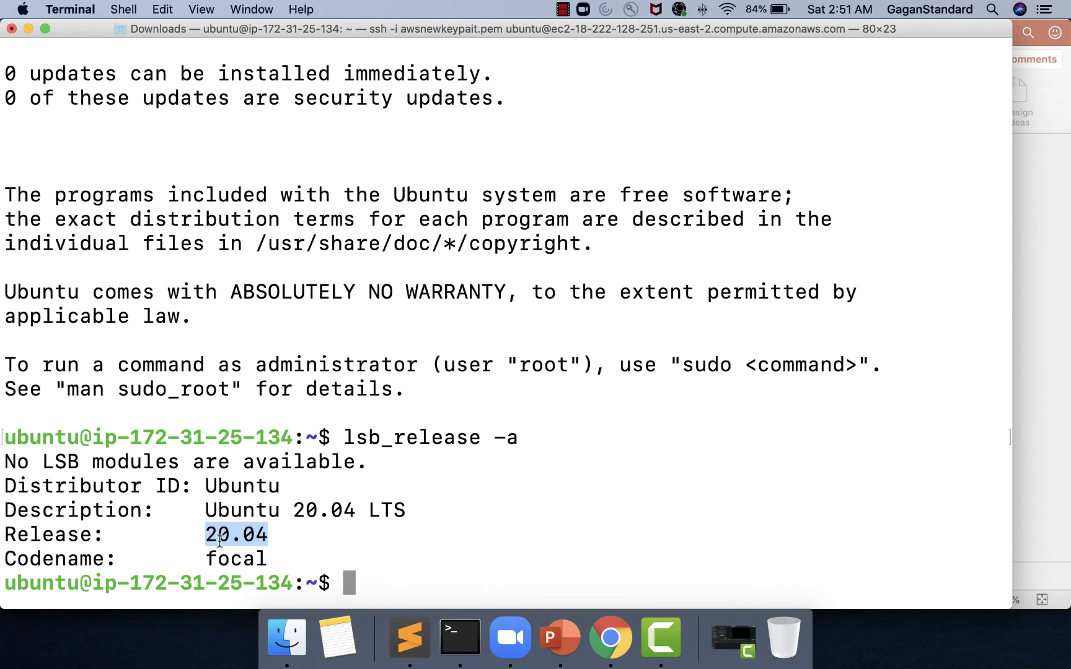